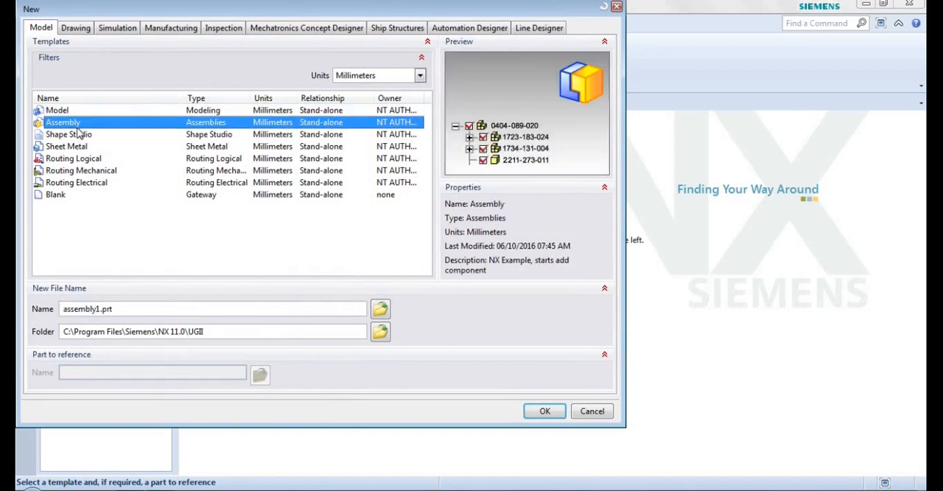
# Create a new millimetre assembly file named PLUMMER BLOCK ASSEMLBY from the Assembly template.
pyautogui.moveTo(126, 313); pyautogui.dragTo(57, 315)
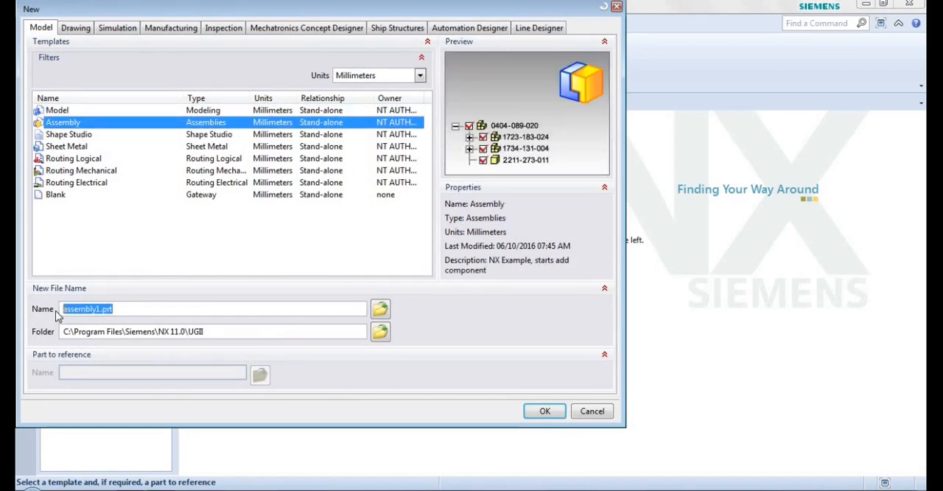
pyautogui.write('PLUMMER BLOCK ASSEMLBY')
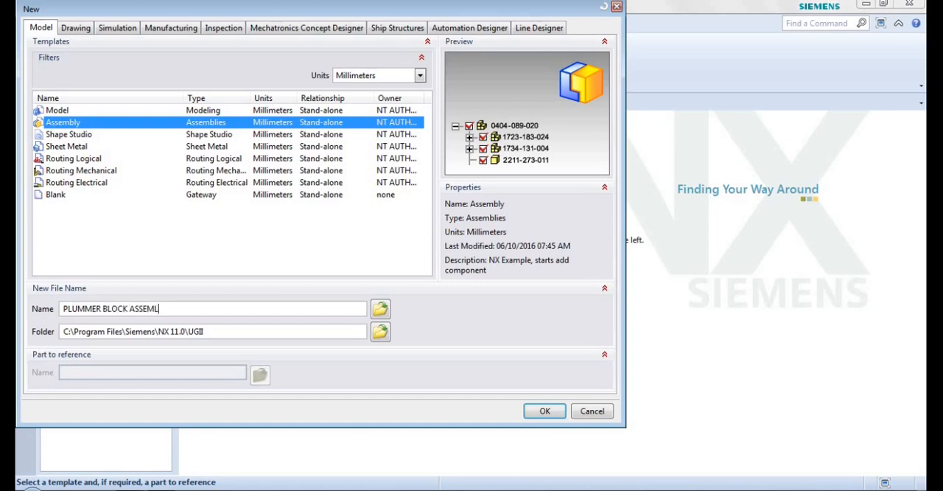
pyautogui.click(540, 411)
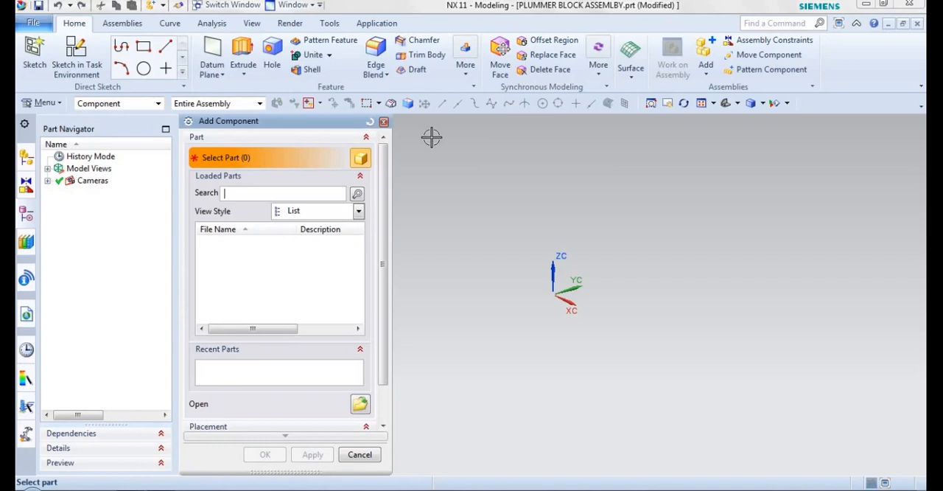
# Load the BASE part from the PLUMMER BLOCK PARTS folder as the first component.
pyautogui.moveTo(252, 126); pyautogui.dragTo(252, 81)
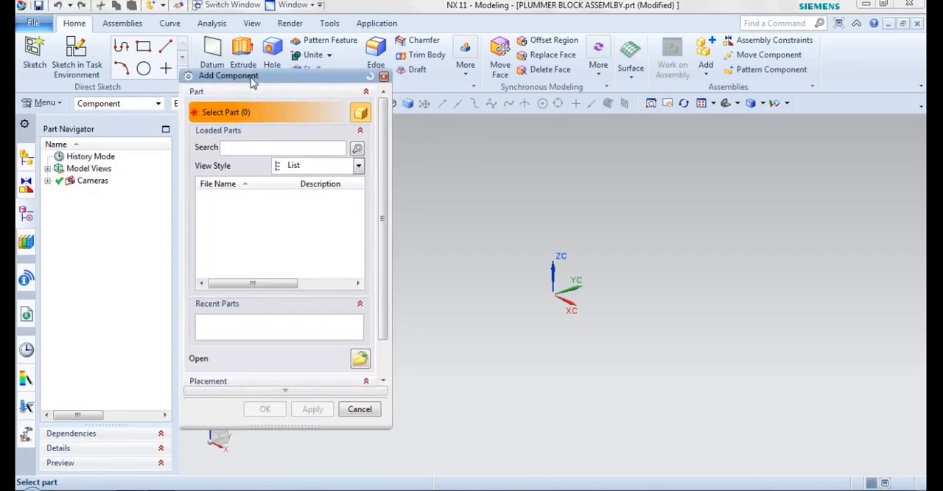
pyautogui.moveTo(221, 79); pyautogui.dragTo(170, 78)
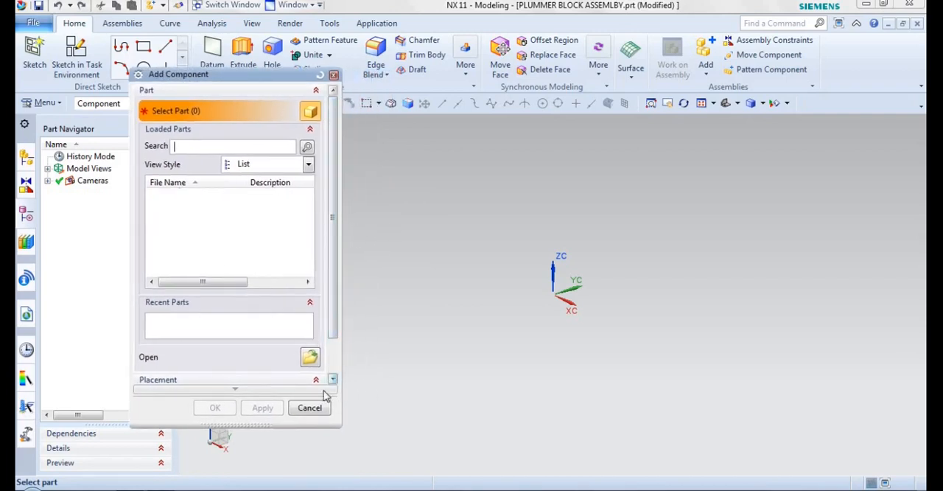
pyautogui.click(311, 357)
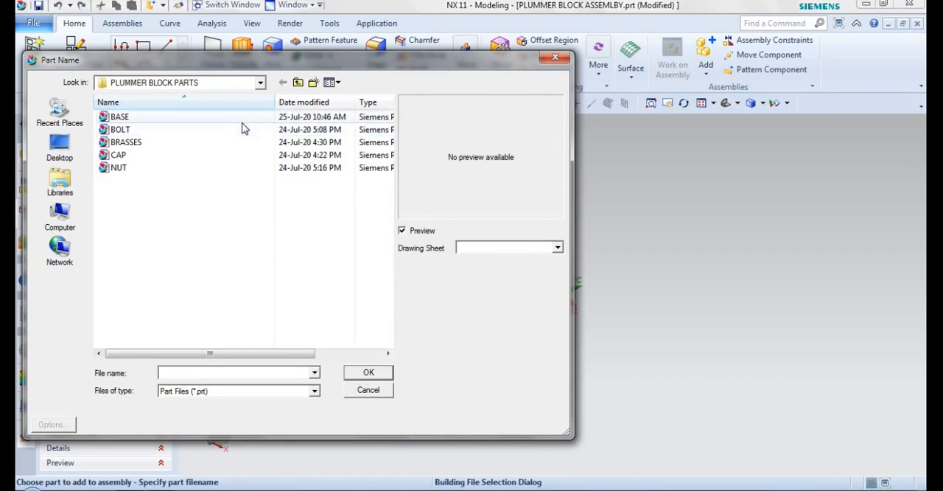
pyautogui.click(243, 119)
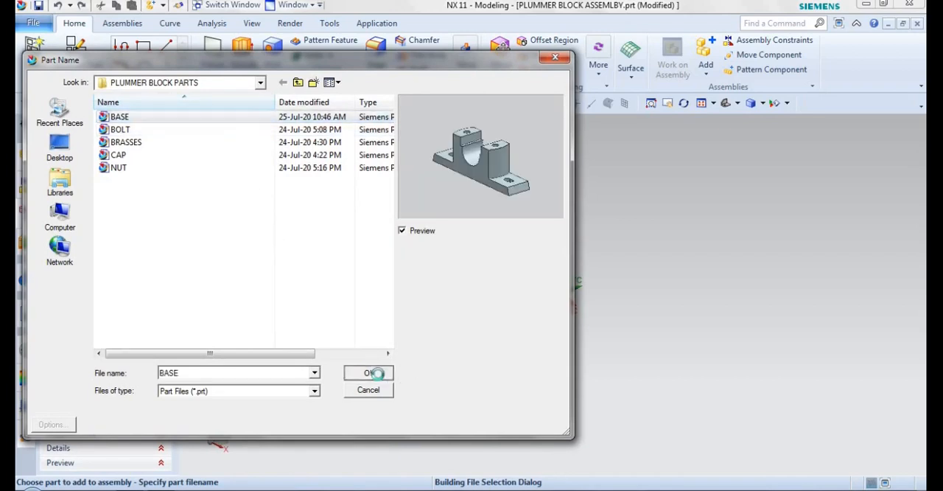
pyautogui.click(381, 377)
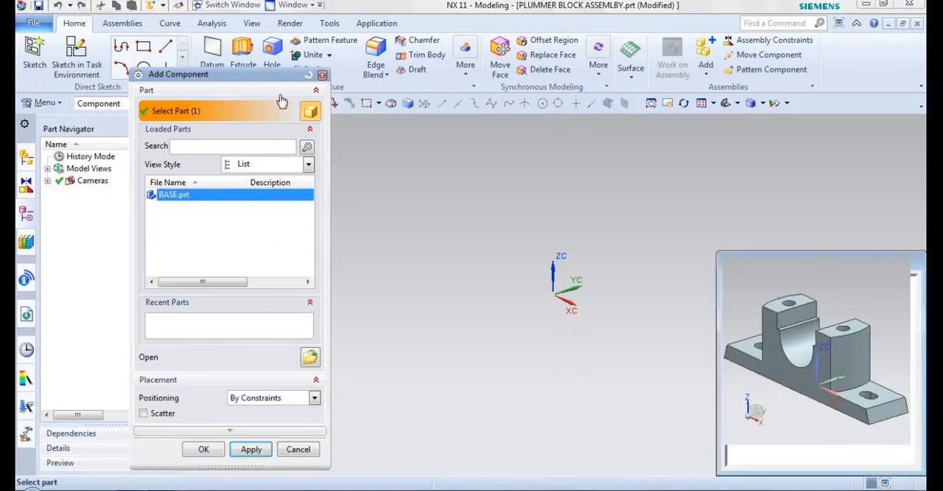
# Set the positioning of the BASE component to Absolute Origin.
pyautogui.moveTo(271, 78); pyautogui.dragTo(226, 18)
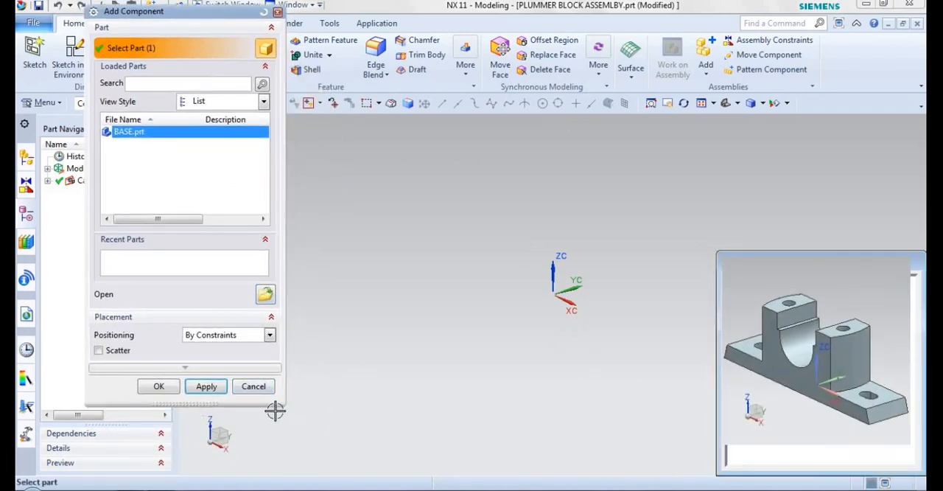
pyautogui.moveTo(248, 394)
pyautogui.mouseDown()
pyautogui.moveTo(246, 402)
pyautogui.moveTo(254, 395)
pyautogui.mouseUp()
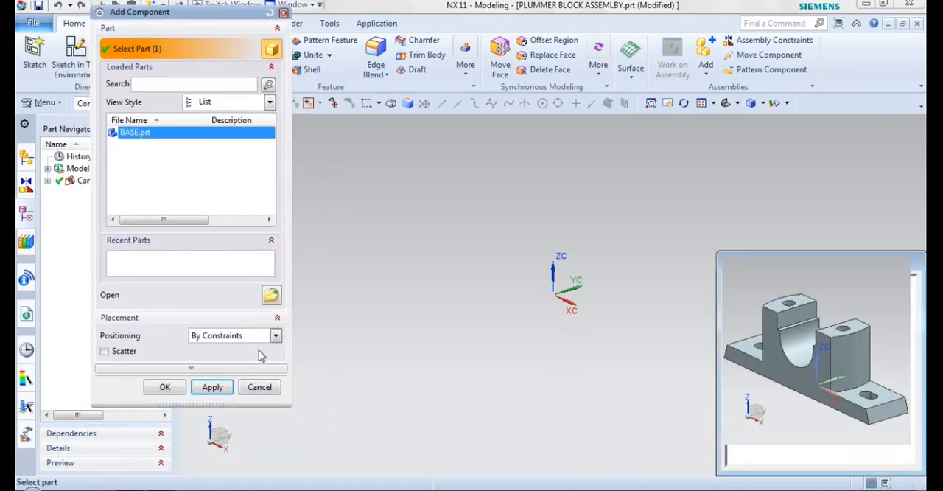
pyautogui.click(276, 336)
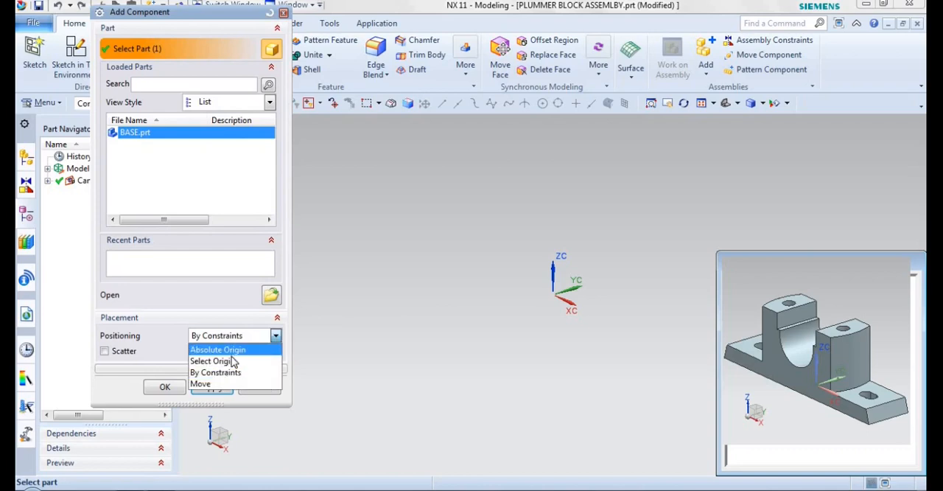
pyautogui.click(227, 350)
pyautogui.click(215, 370)
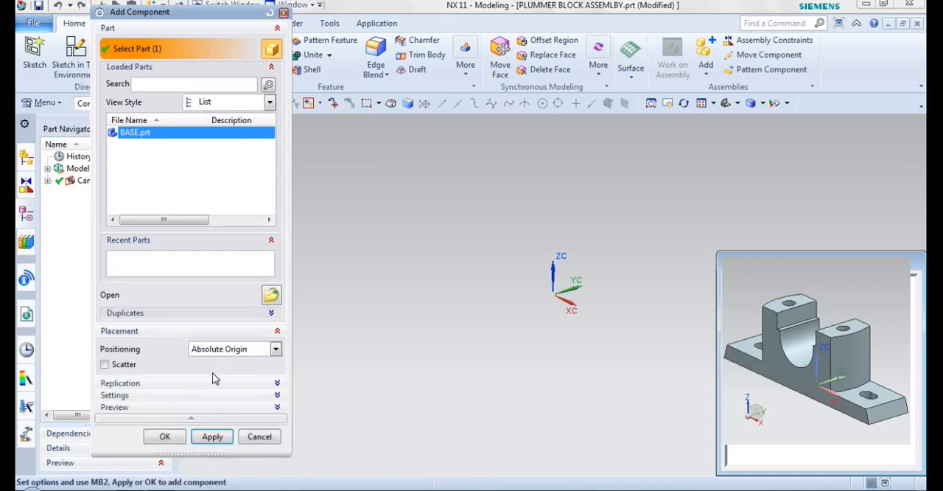
# Try the Entire Part reference set for BASE, return it to Model, and add the component to the assembly.
pyautogui.click(272, 394)
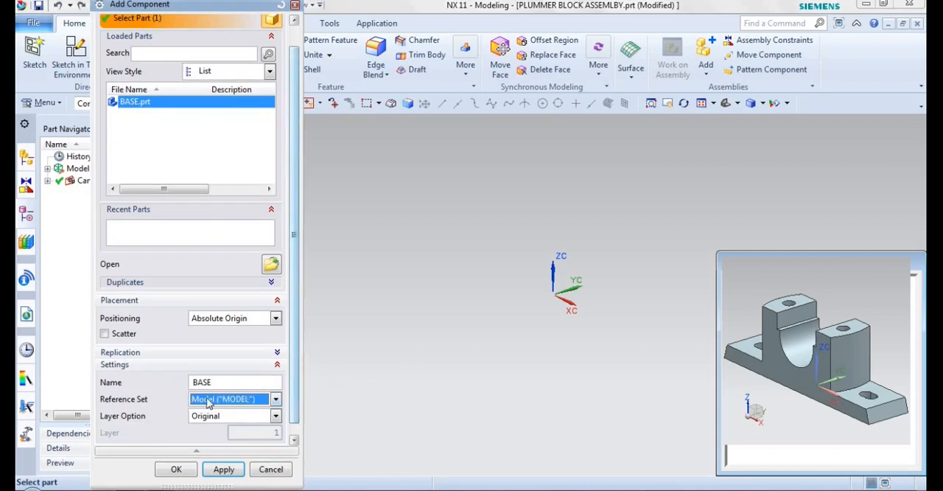
pyautogui.click(231, 400)
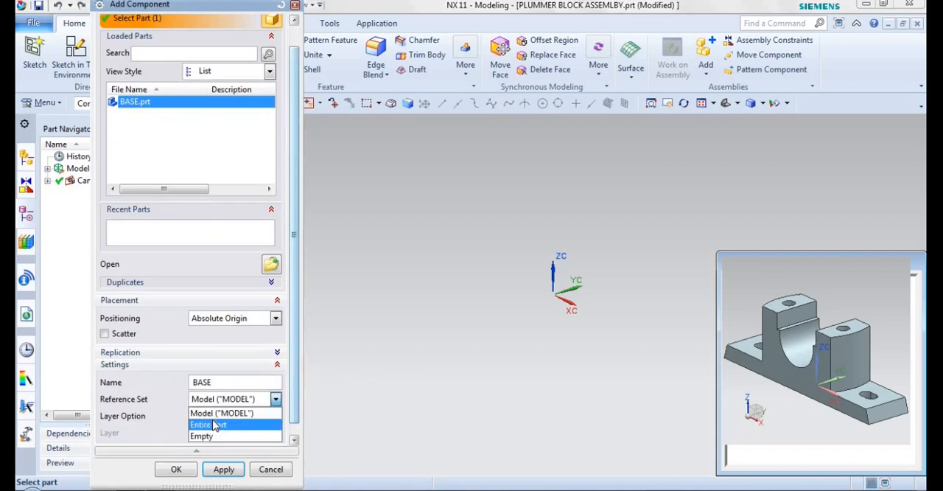
pyautogui.click(213, 425)
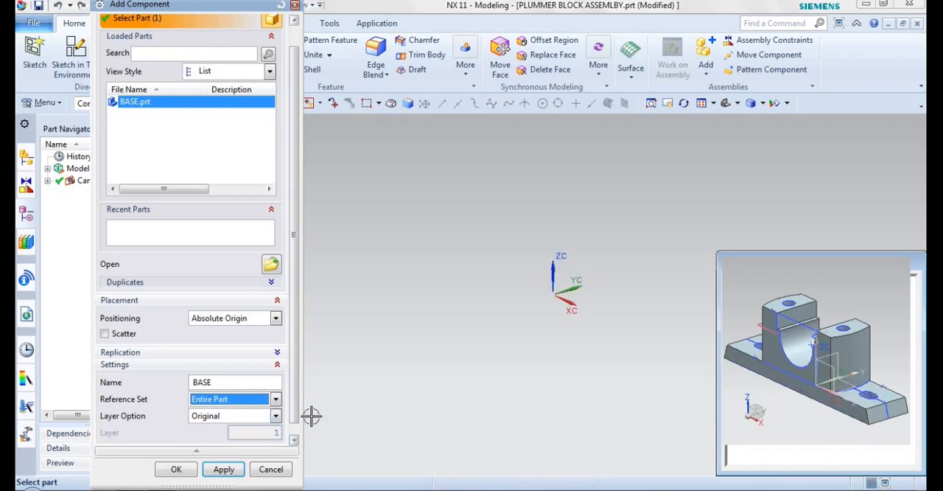
pyautogui.click(263, 401)
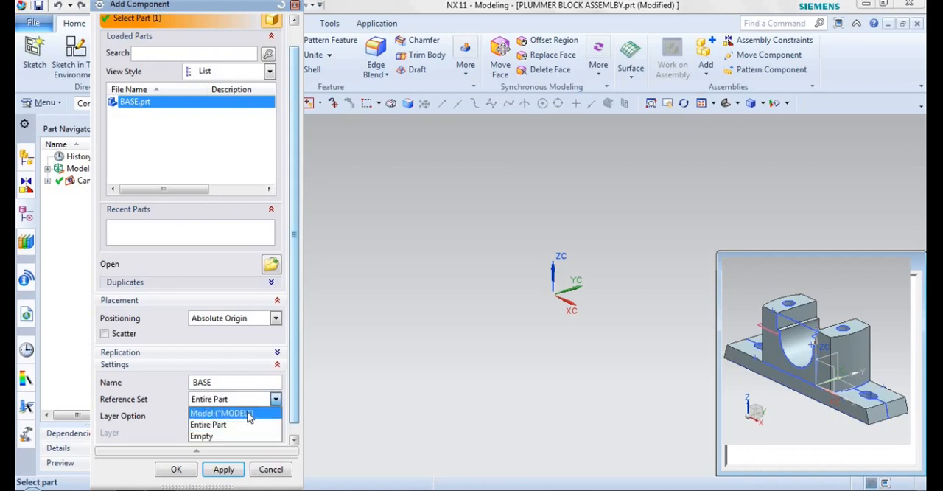
pyautogui.click(248, 417)
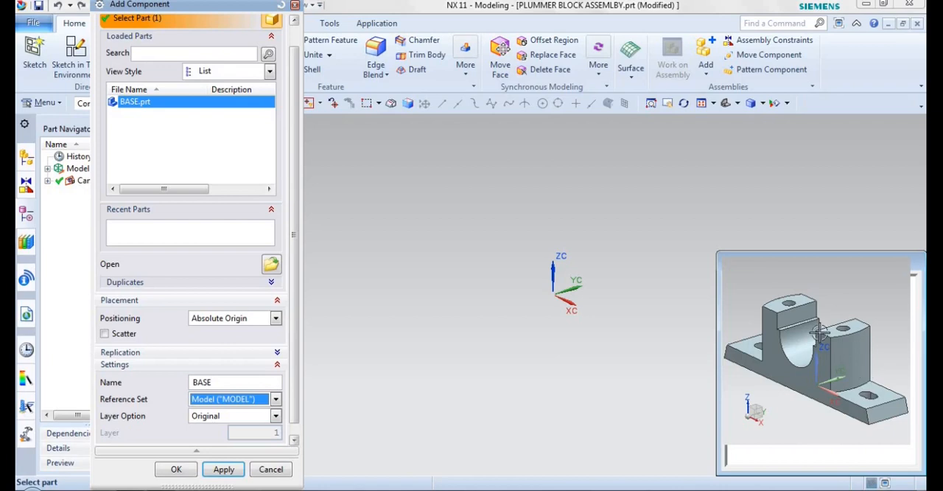
pyautogui.click(180, 470)
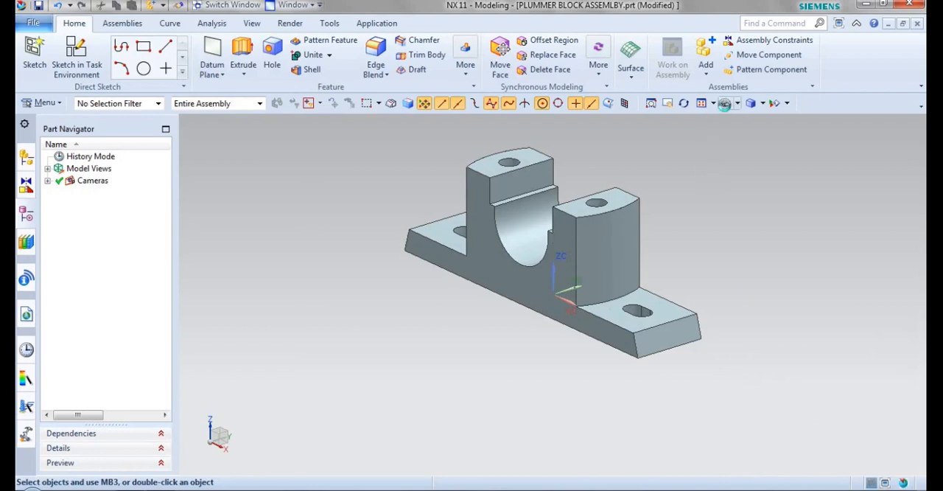
# Apply a Fix assembly constraint to the BASE component to lock it at its current position.
pyautogui.hotkey('ctrl', 'f')
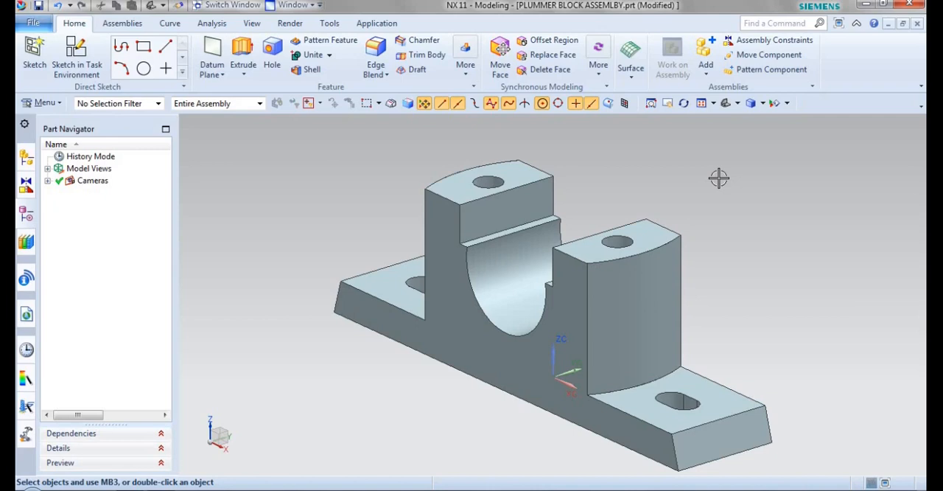
pyautogui.click(787, 43)
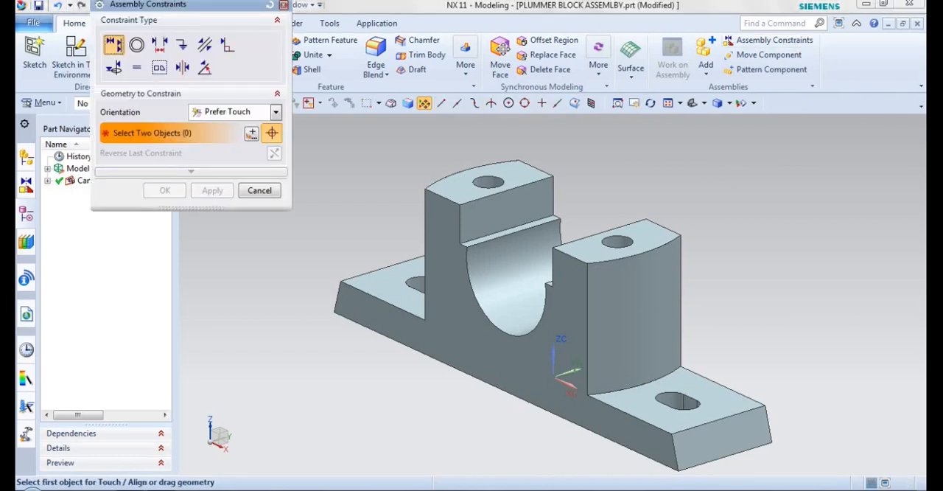
pyautogui.moveTo(127, 6); pyautogui.dragTo(124, 39)
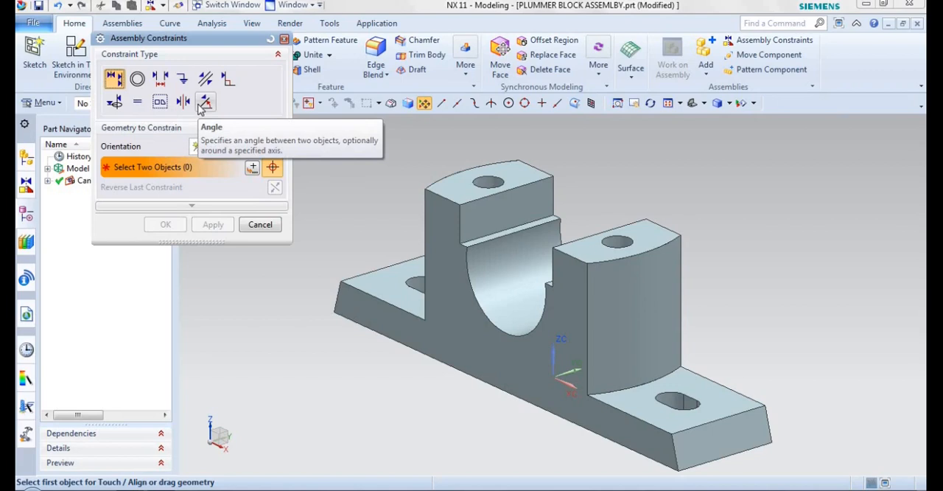
pyautogui.moveTo(184, 33); pyautogui.dragTo(271, 112)
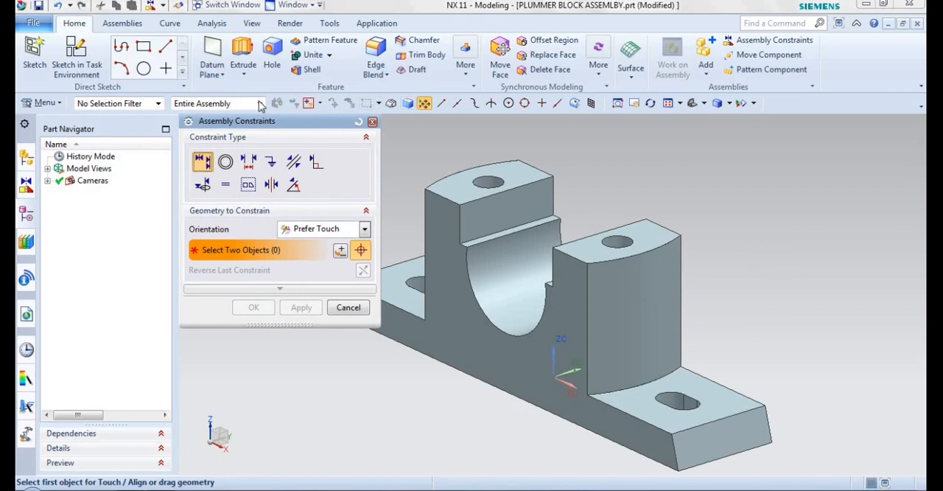
pyautogui.moveTo(266, 116); pyautogui.dragTo(205, 70)
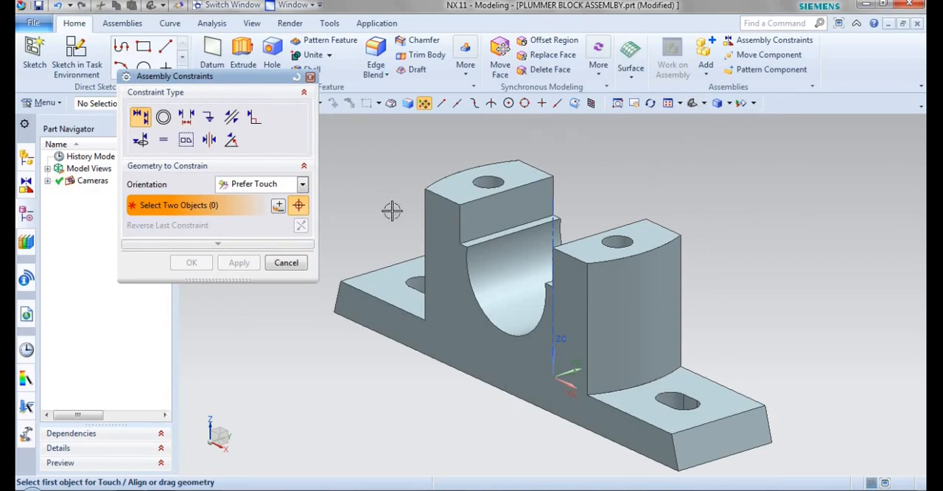
pyautogui.click(207, 114)
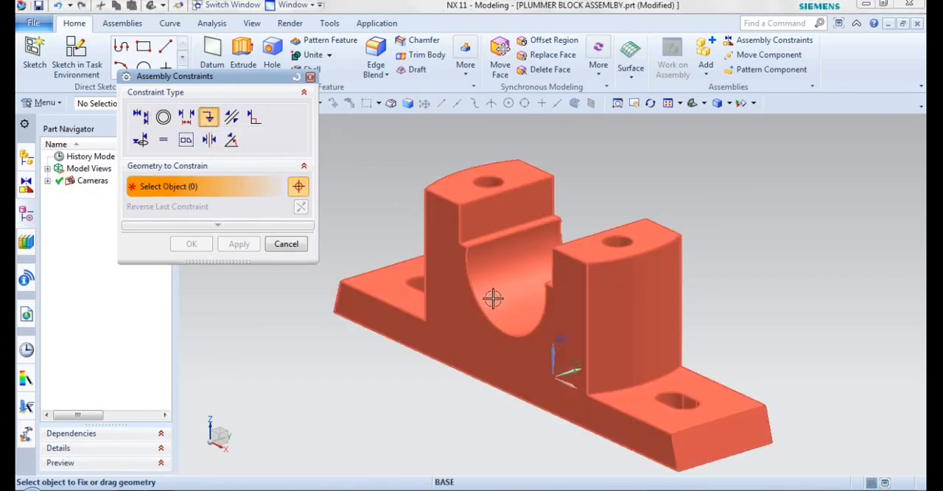
pyautogui.click(501, 265)
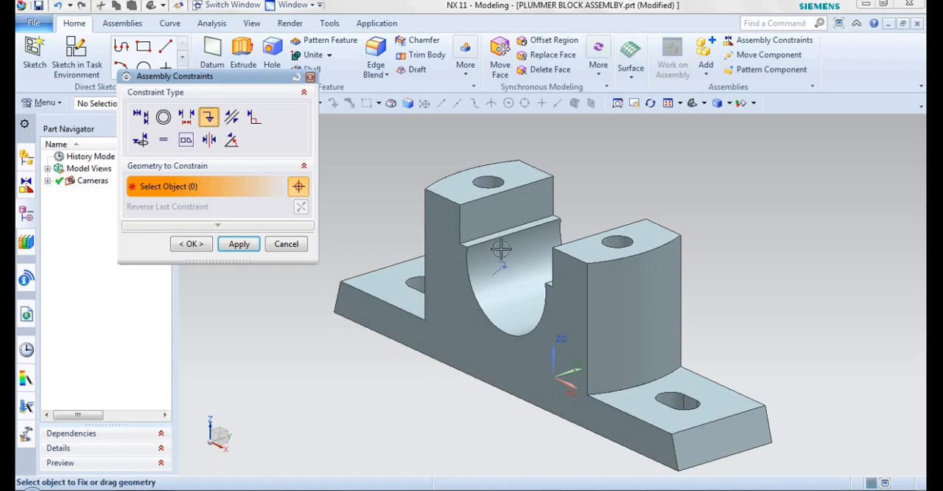
pyautogui.click(191, 244)
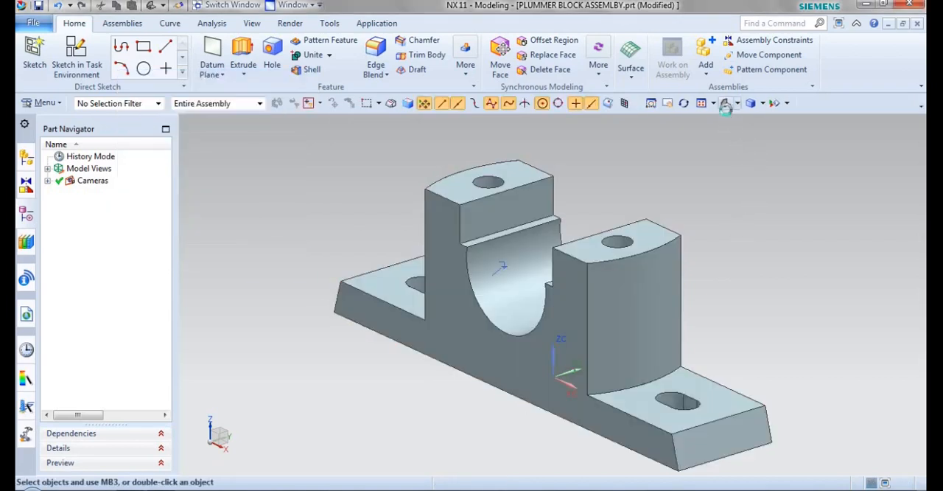
# Load the BRASSES part from the PLUMMER BLOCK PARTS folder as the next component to add.
pyautogui.scroll(-2, 699, 223)
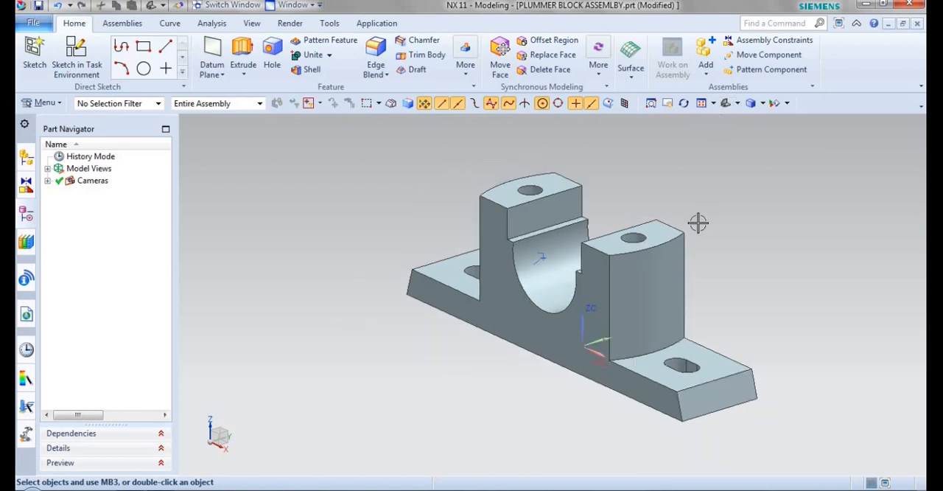
pyautogui.keyDown('shift'); pyautogui.moveTo(700, 226); pyautogui.dragTo(646, 257, button='middle'); pyautogui.keyUp('shift')
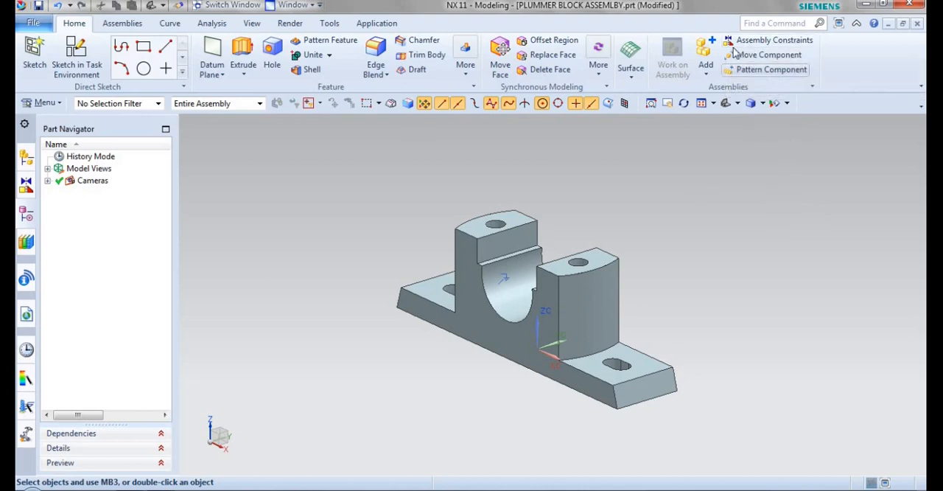
pyautogui.click(706, 50)
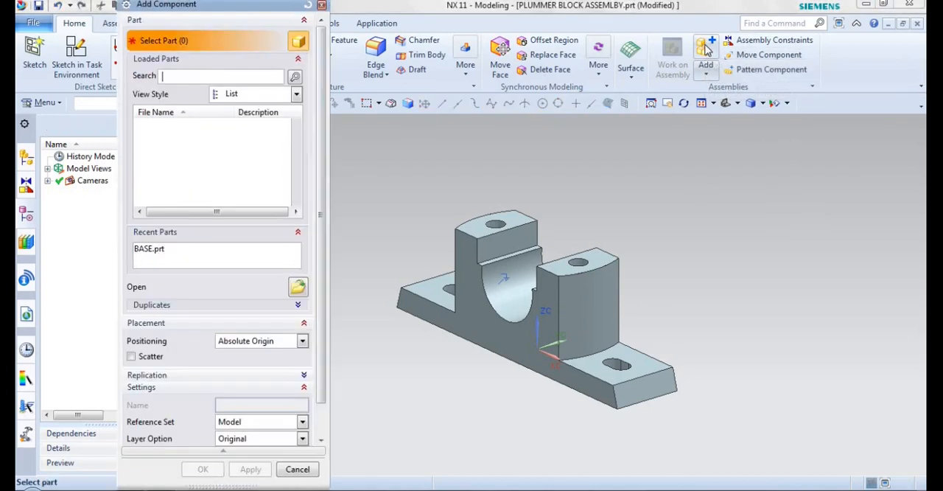
pyautogui.click(297, 286)
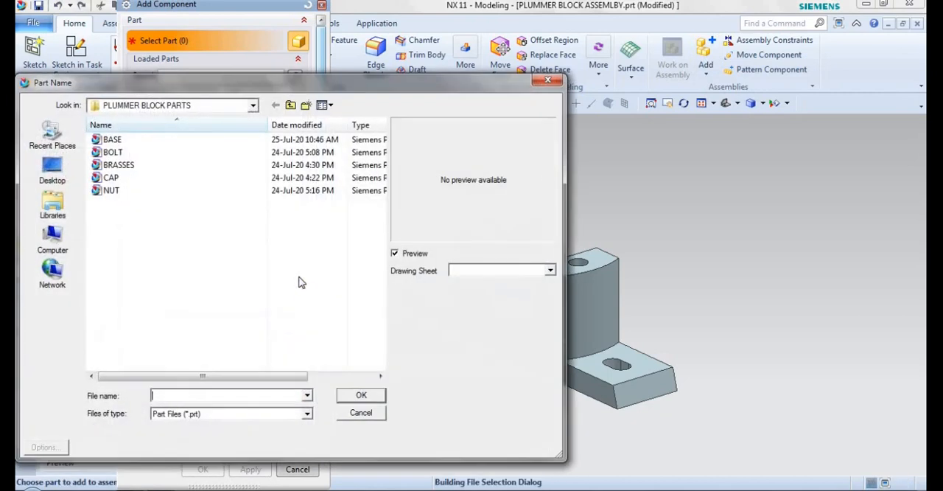
pyautogui.click(121, 166)
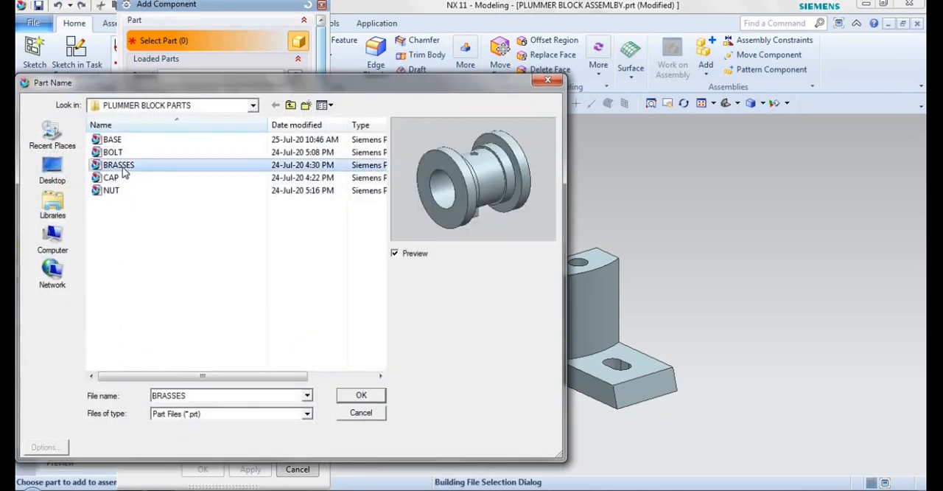
pyautogui.click(348, 398)
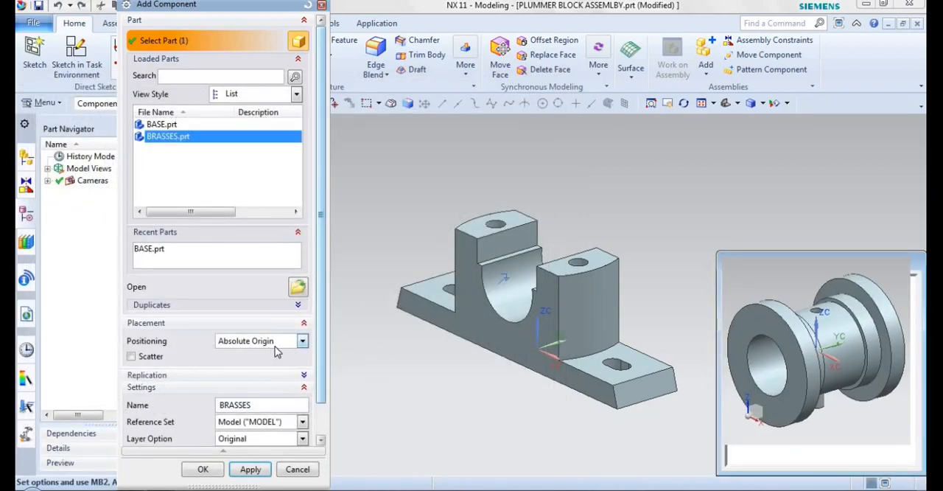
# Set the positioning of the BRASSES component to By Constraints.
pyautogui.click(273, 341)
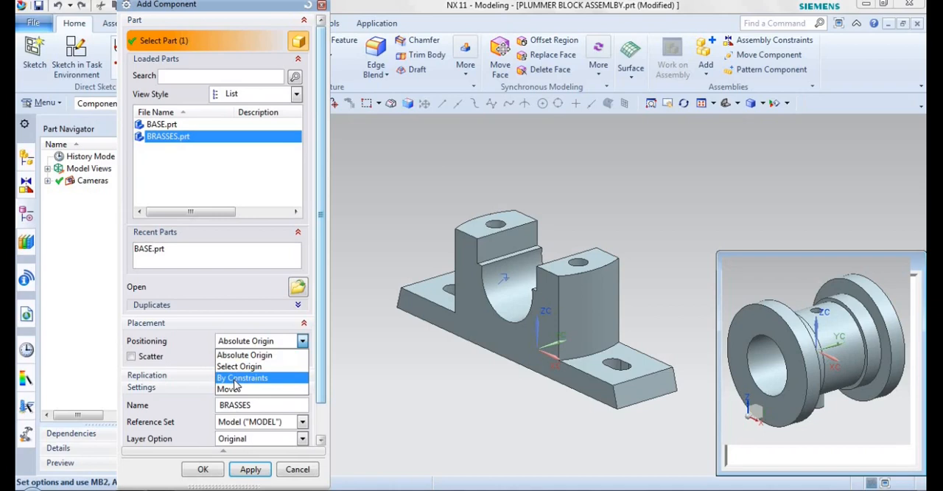
pyautogui.click(235, 379)
pyautogui.click(272, 347)
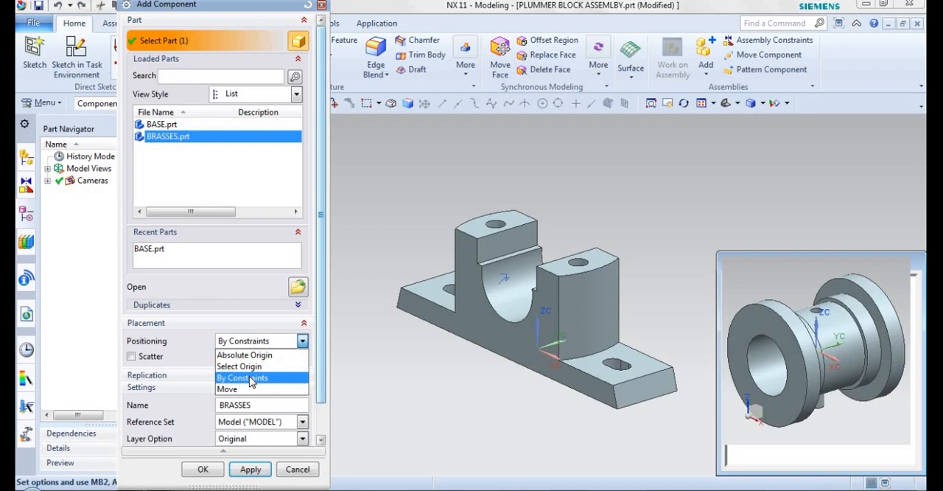
pyautogui.click(250, 379)
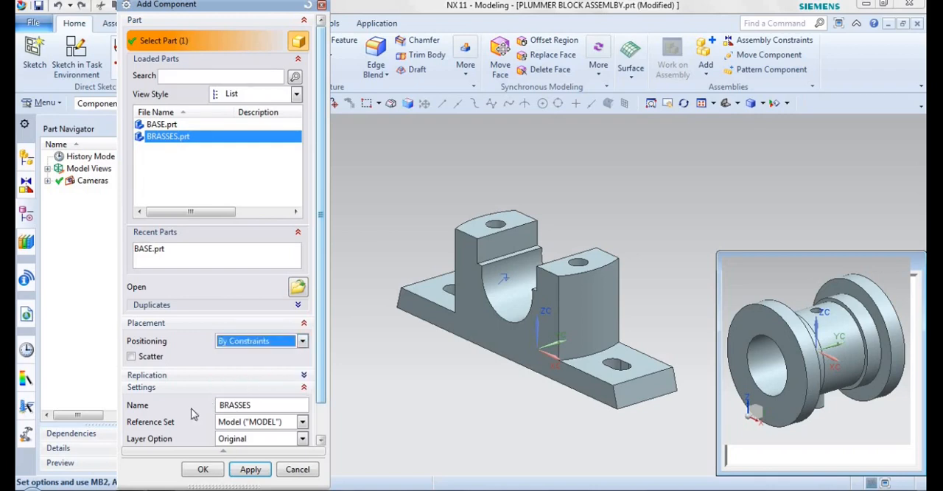
# Add the BRASSES component with By Constraints positioning and reposition the constraint dialog clear of the model.
pyautogui.click(203, 470)
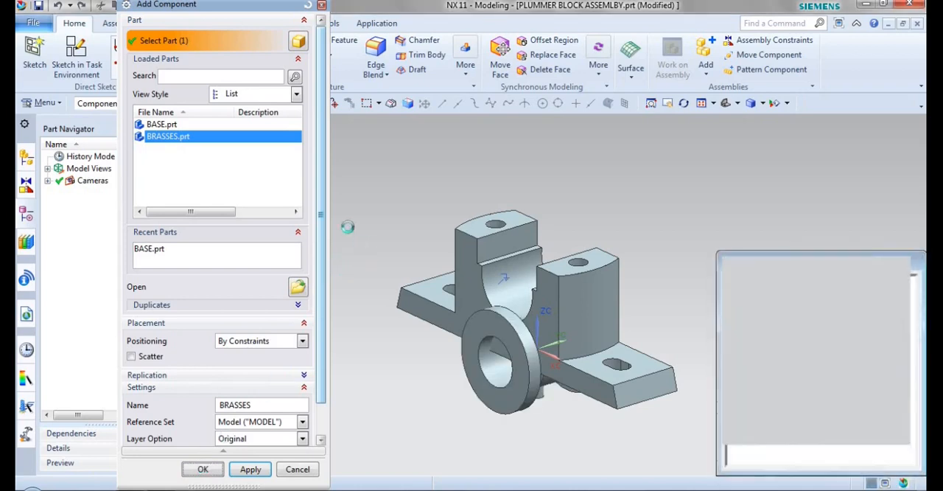
pyautogui.moveTo(202, 10); pyautogui.dragTo(240, 126)
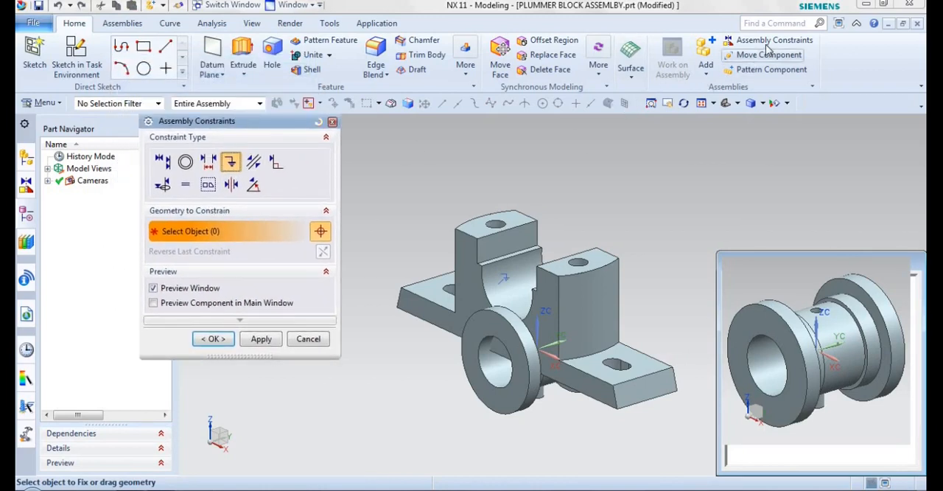
pyautogui.moveTo(263, 122); pyautogui.dragTo(232, 83)
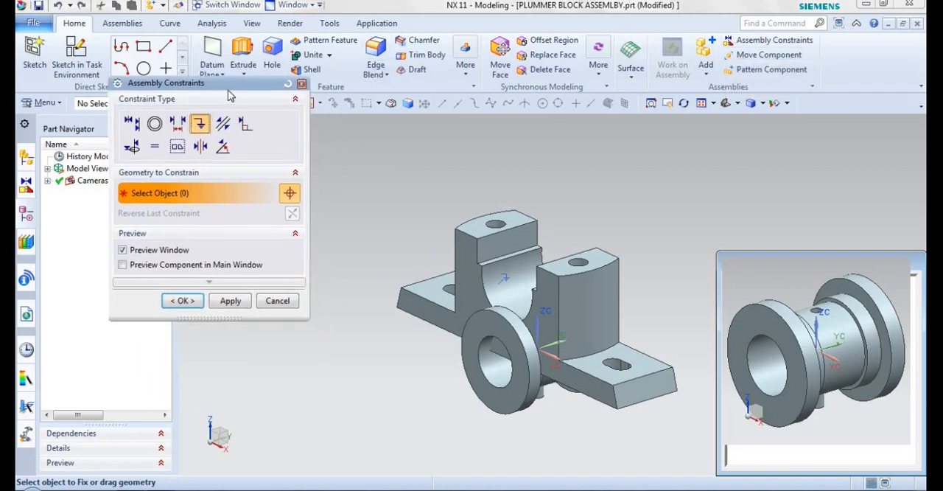
# Try the component preview options, leaving both Preview Window and Preview Component in Main Window enabled.
pyautogui.click(123, 265)
pyautogui.click(123, 265)
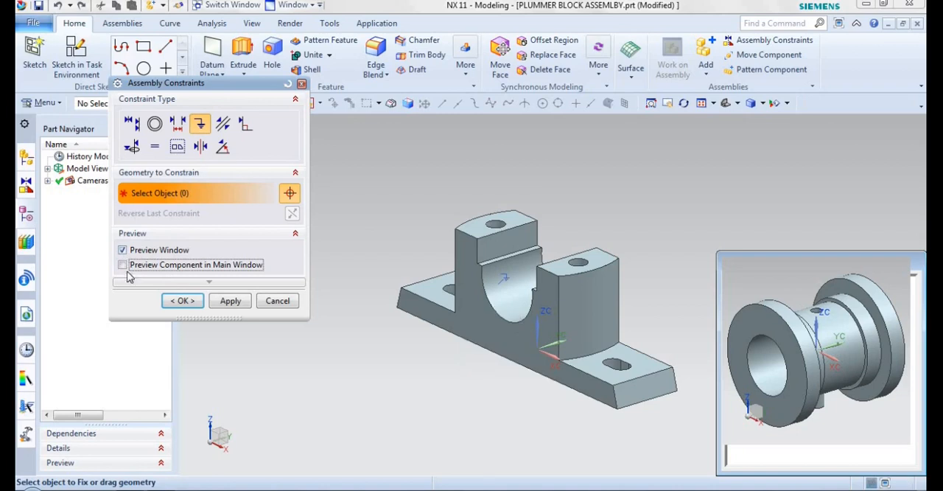
pyautogui.click(123, 251)
pyautogui.moveTo(721, 255); pyautogui.dragTo(754, 230)
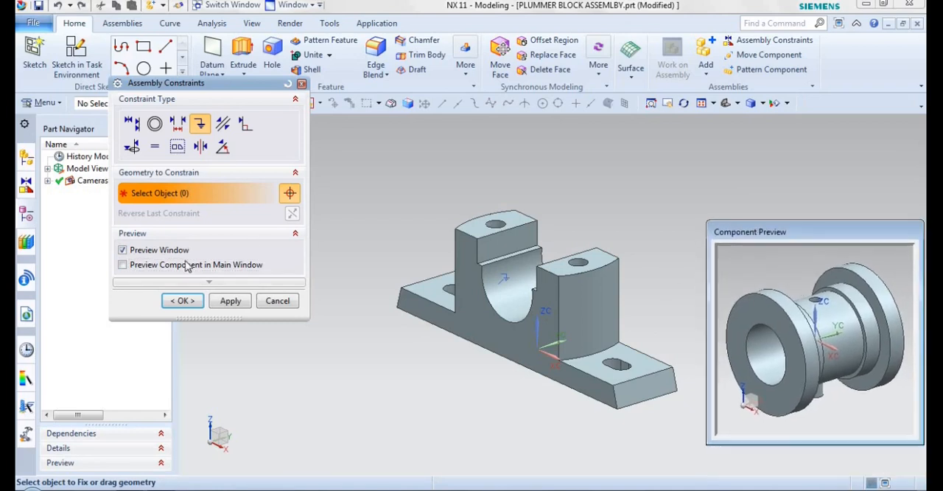
pyautogui.click(123, 250)
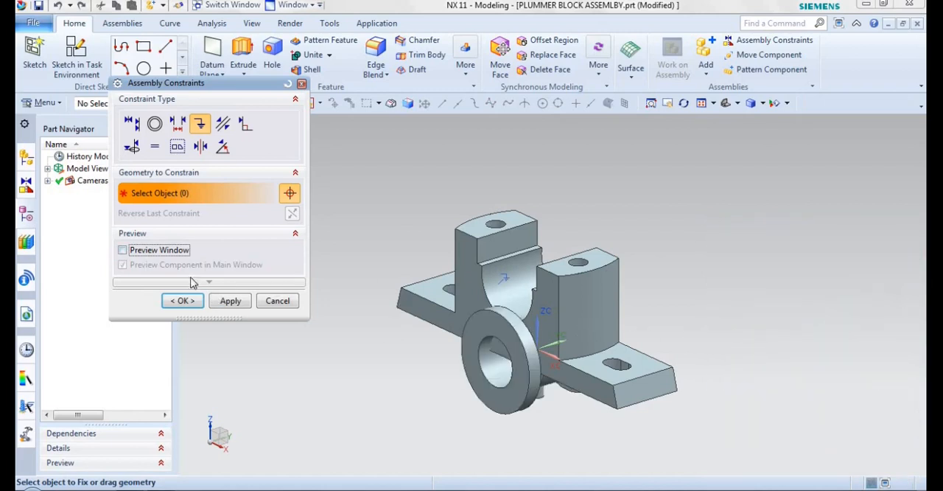
pyautogui.click(122, 250)
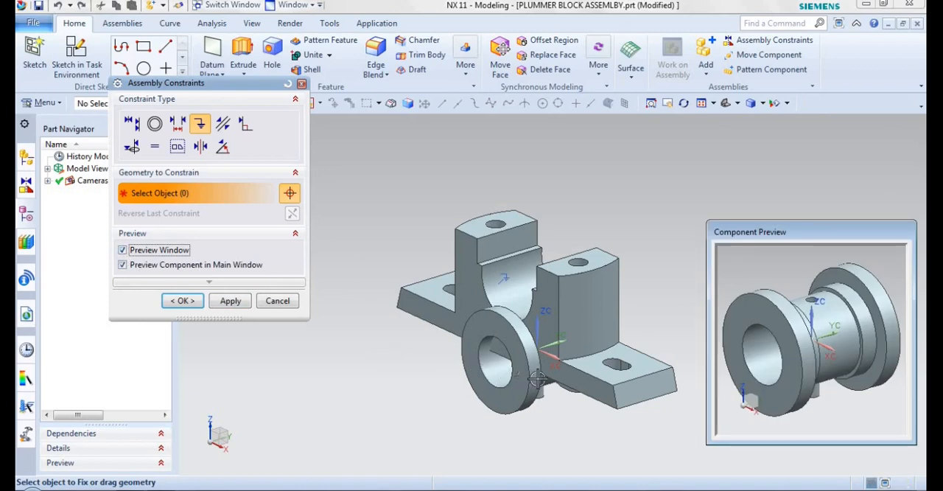
pyautogui.click(123, 265)
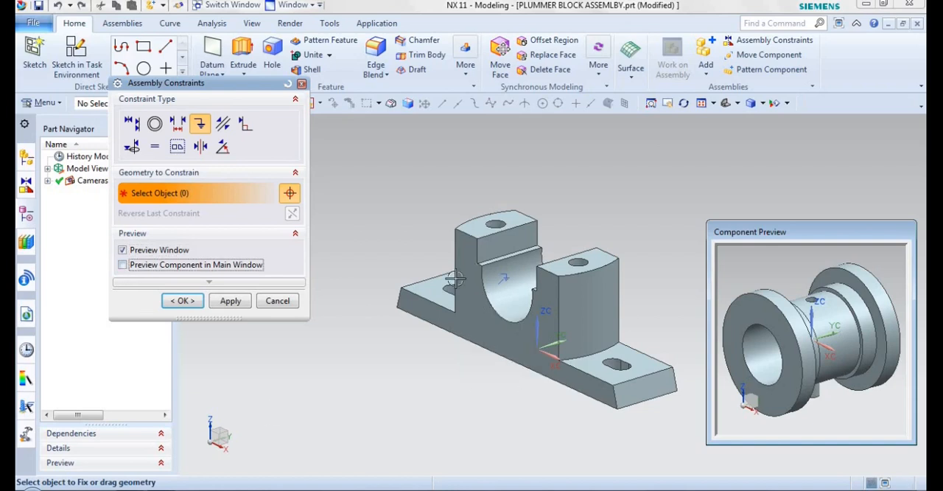
pyautogui.click(123, 265)
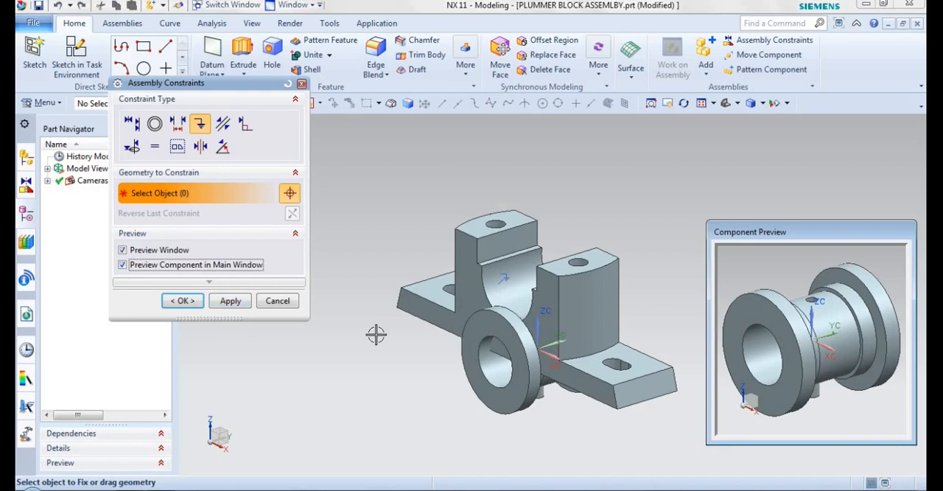
# Start a Touch Align constraint and move the BRASSES component clear above the BASE.
pyautogui.click(133, 125)
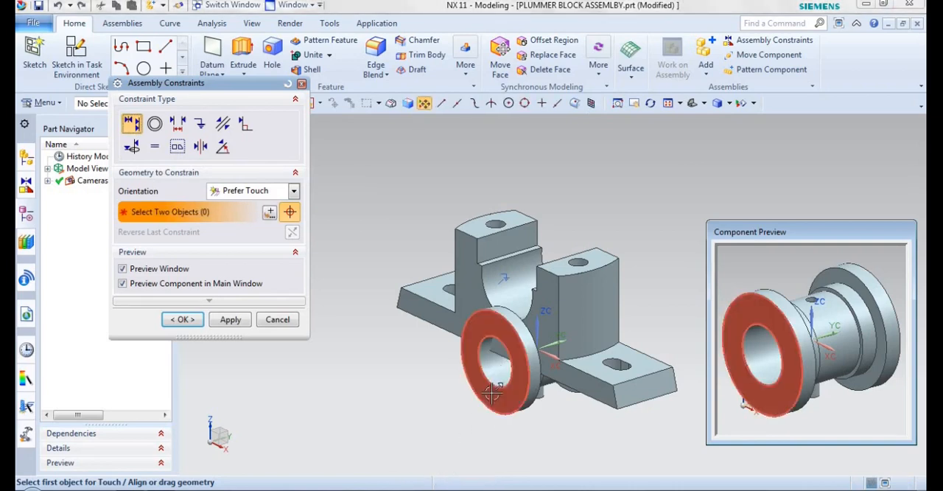
pyautogui.moveTo(523, 244); pyautogui.dragTo(533, 65)
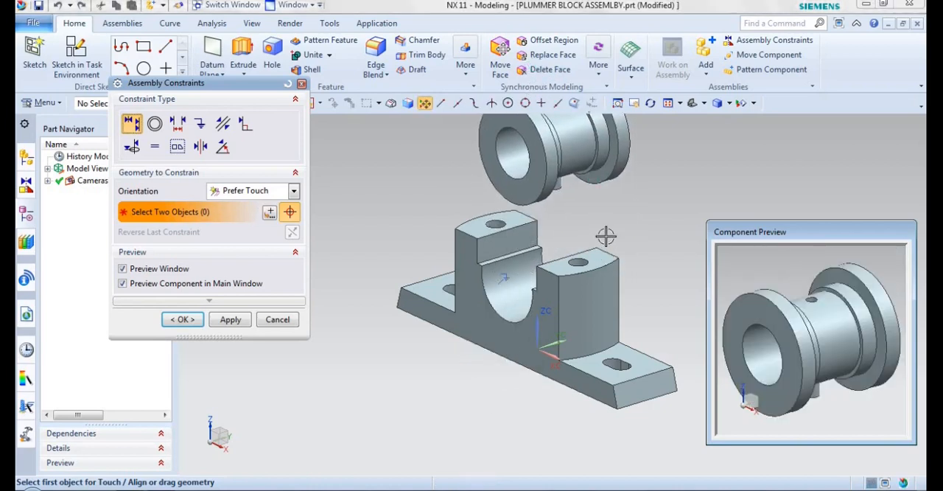
pyautogui.keyDown('shift'); pyautogui.moveTo(608, 237); pyautogui.dragTo(570, 282, button='middle'); pyautogui.keyUp('shift')
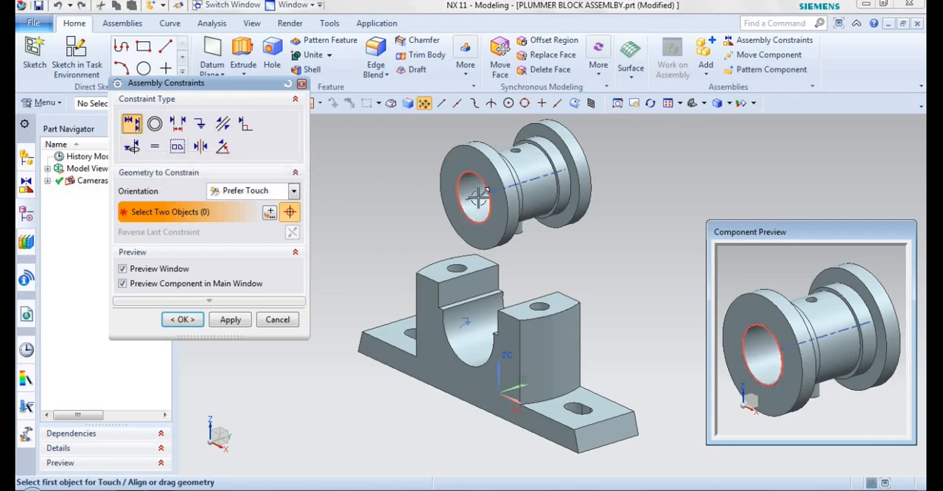
# Align the BRASSES bore centerline with the centerline of the BASE's semicircular seat using Touch Align.
pyautogui.scroll(1, 481, 195)
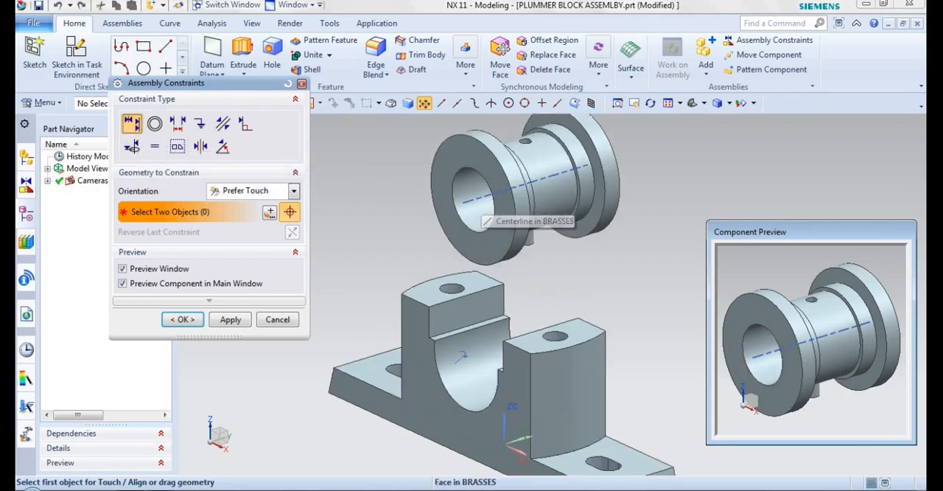
pyautogui.click(486, 195)
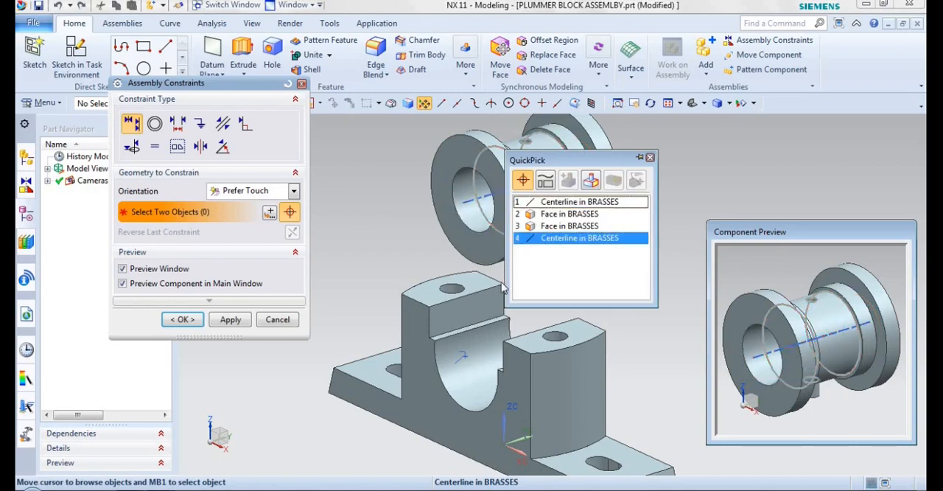
pyautogui.click(455, 370)
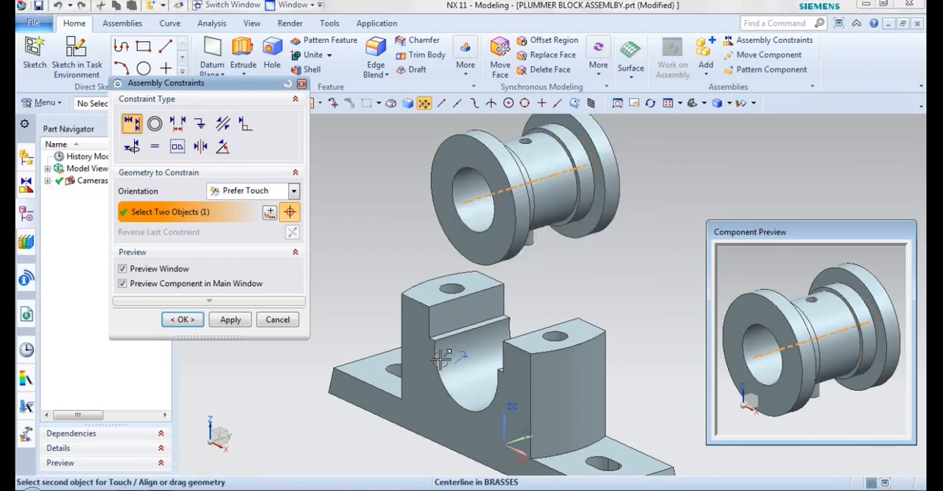
pyautogui.click(476, 356)
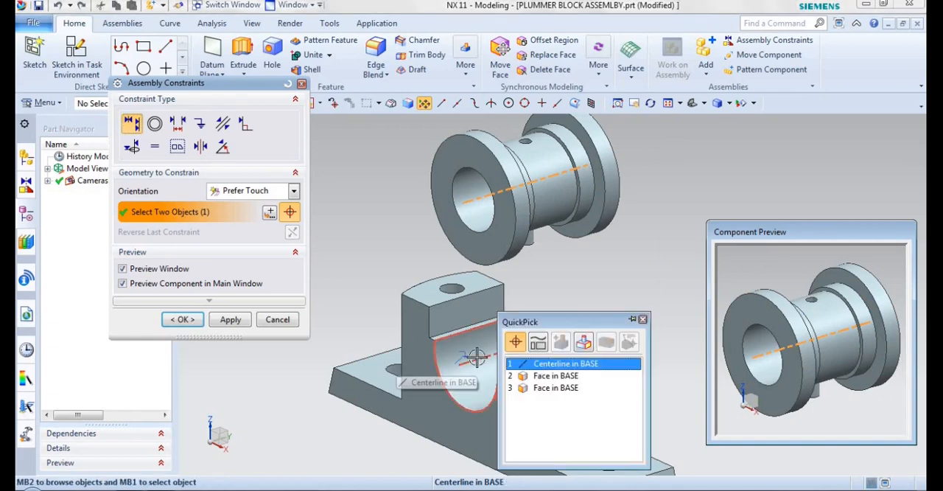
pyautogui.click(549, 363)
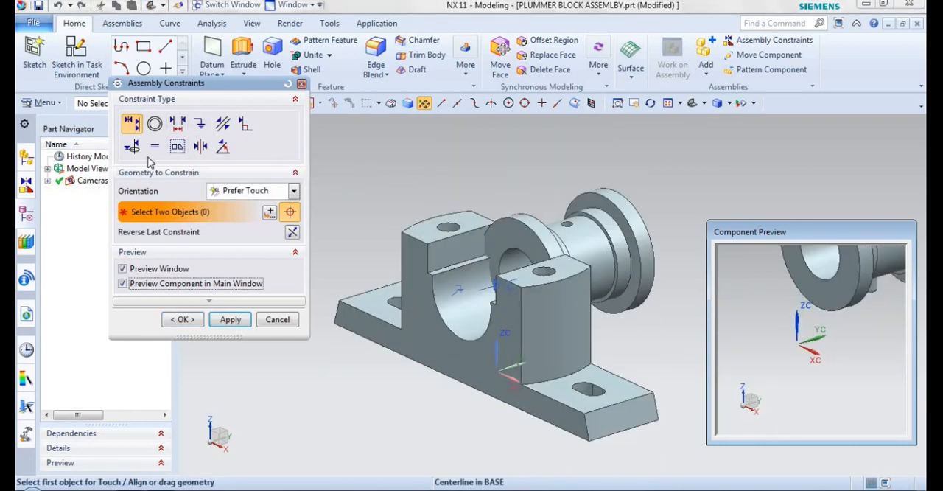
# Touch the inner face of the BRASSES rear flange to the BASE's rear face and accept the constraints.
pyautogui.click(134, 126)
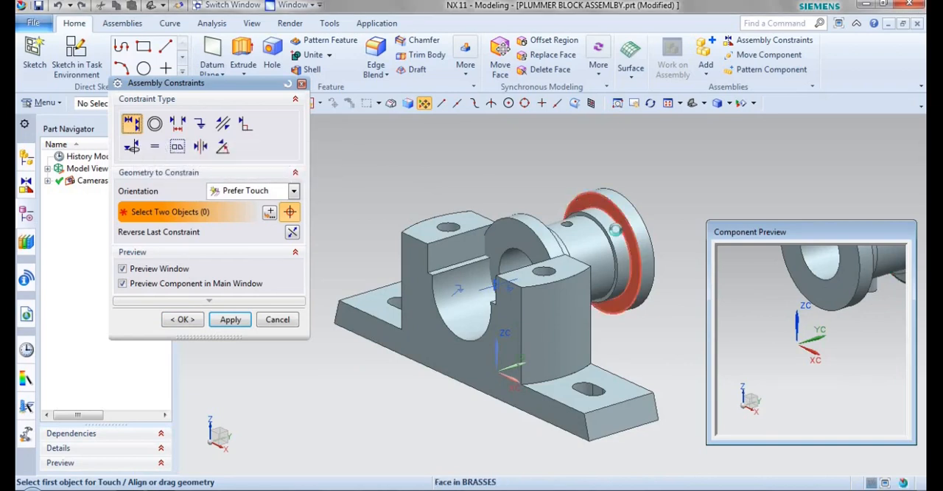
pyautogui.click(640, 235)
pyautogui.moveTo(649, 251); pyautogui.dragTo(524, 342, button='middle')
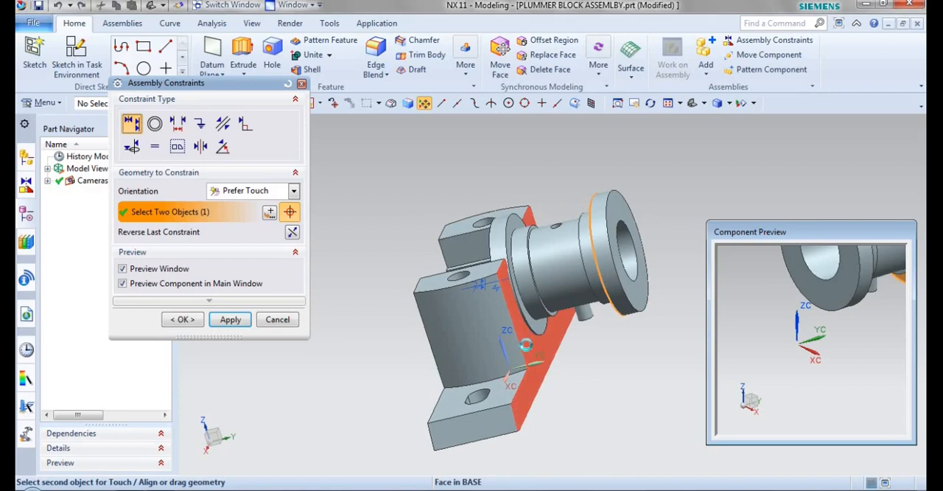
pyautogui.click(526, 343)
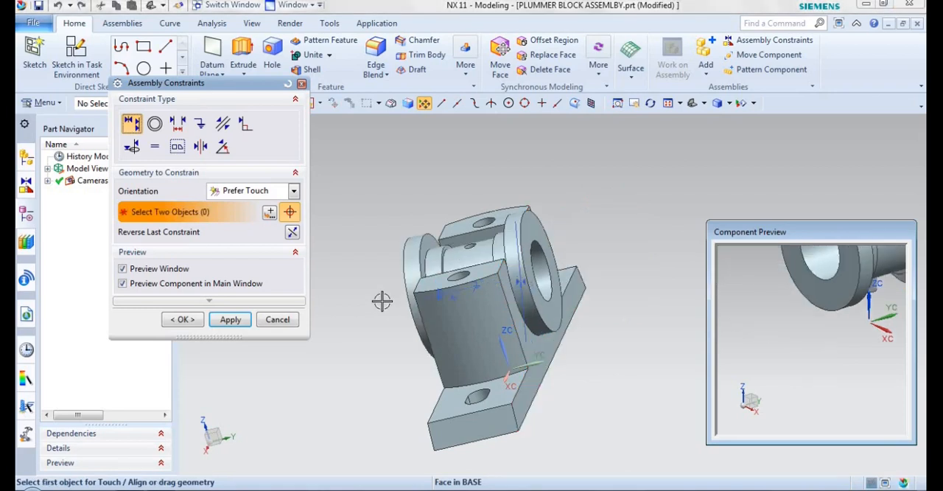
pyautogui.moveTo(388, 305); pyautogui.dragTo(466, 303, button='middle')
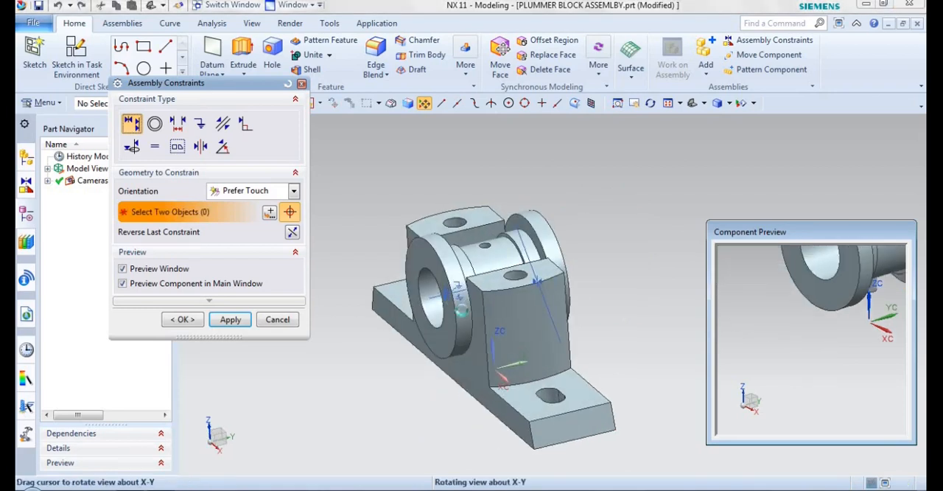
pyautogui.click(199, 319)
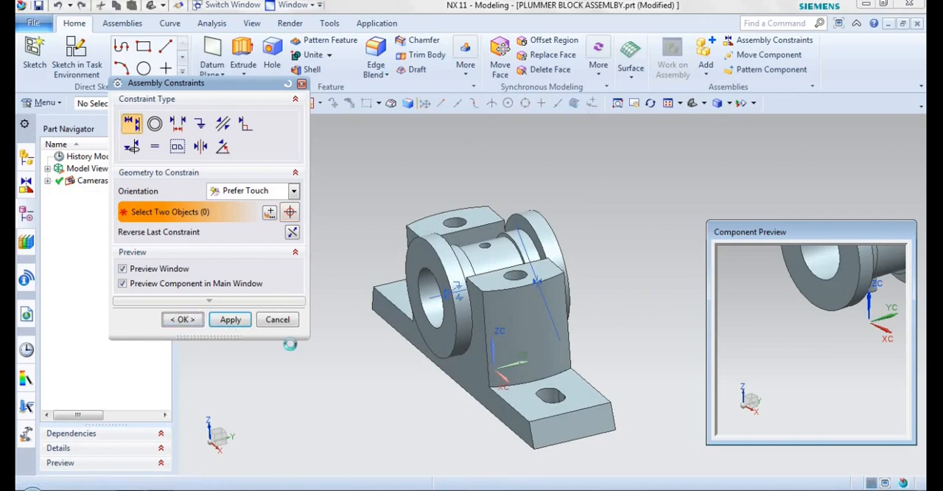
# Load the CAP part from the PLUMMER BLOCK PARTS folder and add it with By Constraints positioning.
pyautogui.click(729, 108)
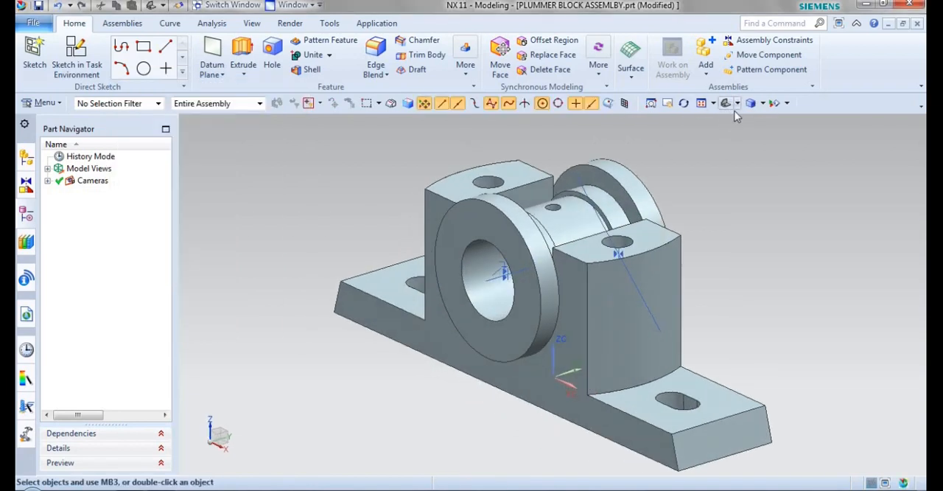
pyautogui.scroll(-1, 706, 206)
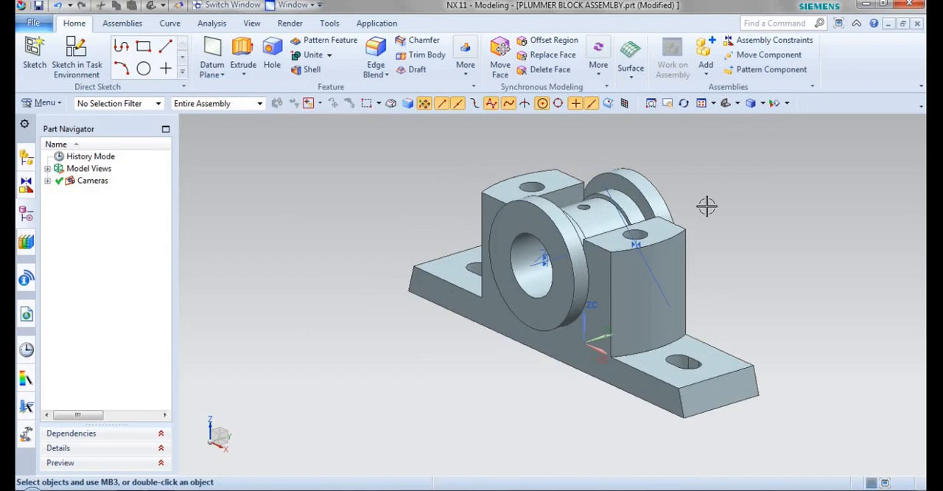
pyautogui.keyDown('shift'); pyautogui.moveTo(687, 224); pyautogui.dragTo(648, 240, button='middle'); pyautogui.keyUp('shift')
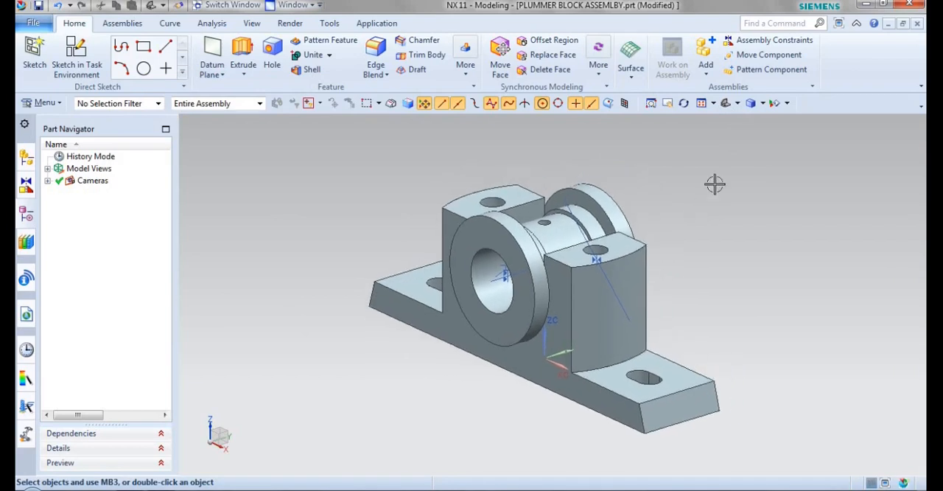
pyautogui.click(706, 53)
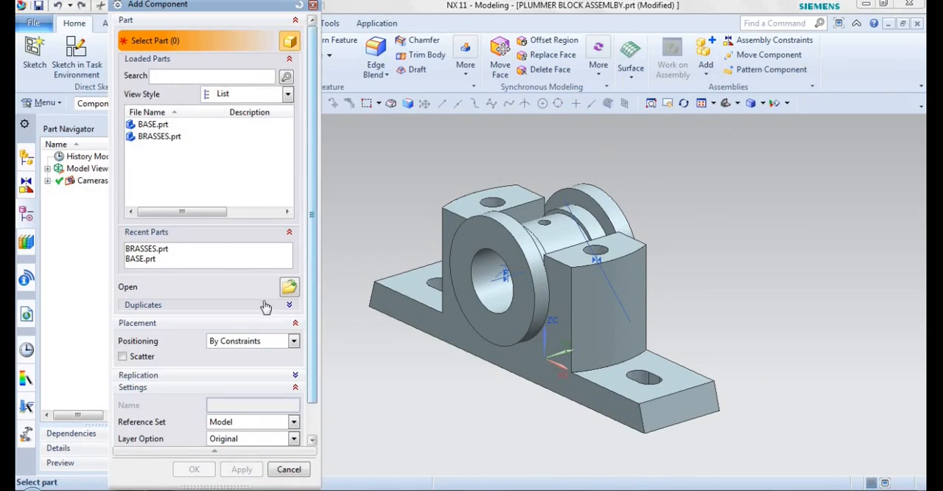
pyautogui.click(288, 286)
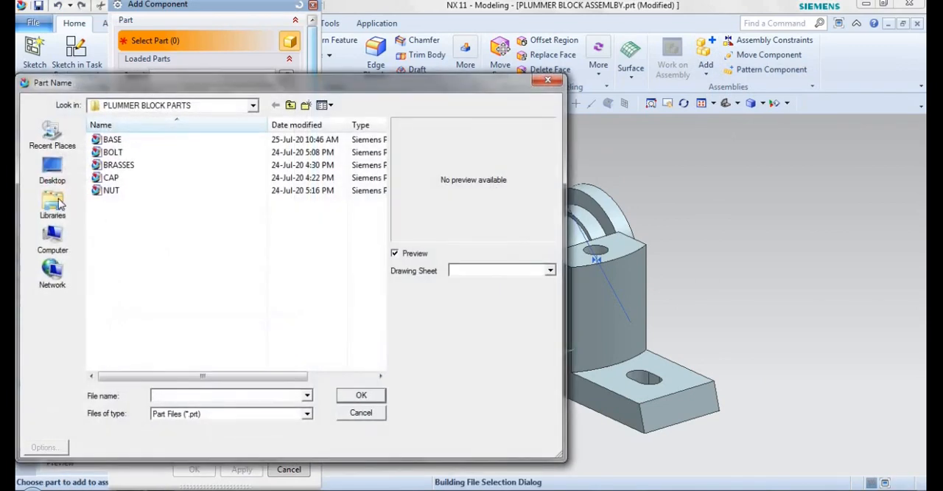
pyautogui.click(118, 180)
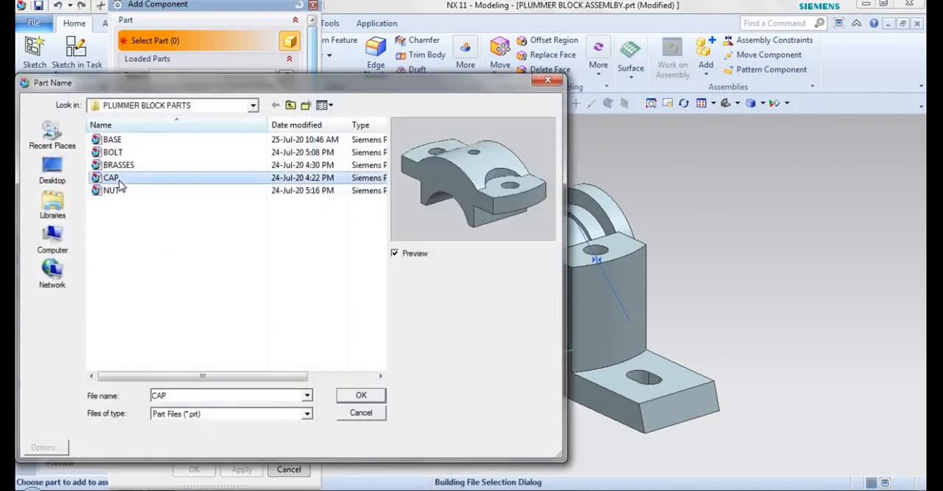
pyautogui.click(360, 396)
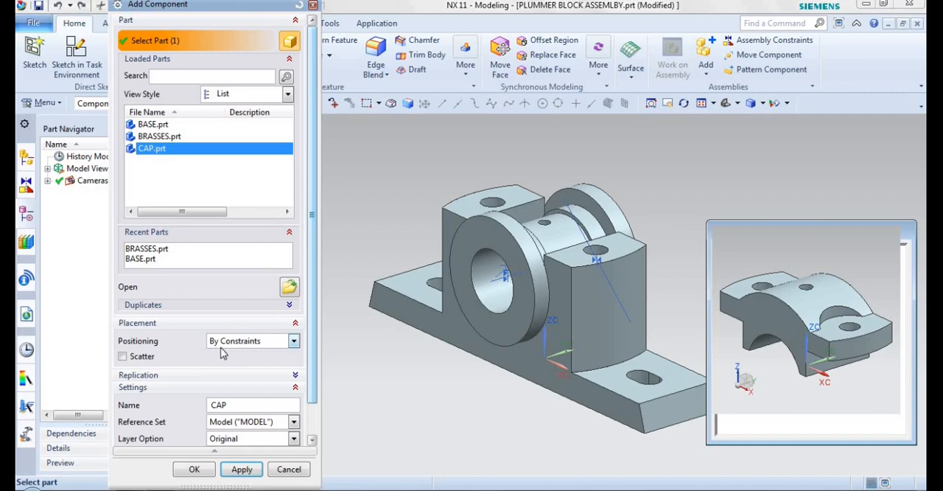
pyautogui.click(194, 468)
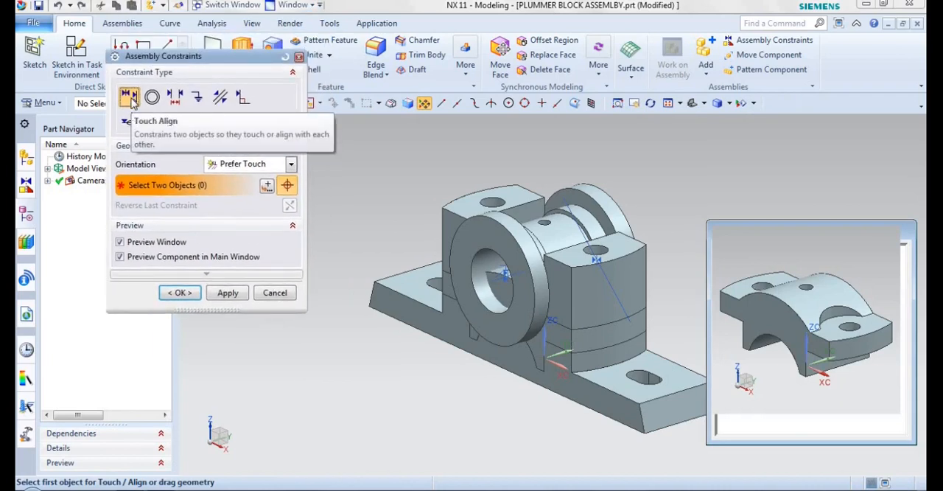
# Move the CAP component clear above the BASE and BRASSES.
pyautogui.scroll(5, 865, 339)
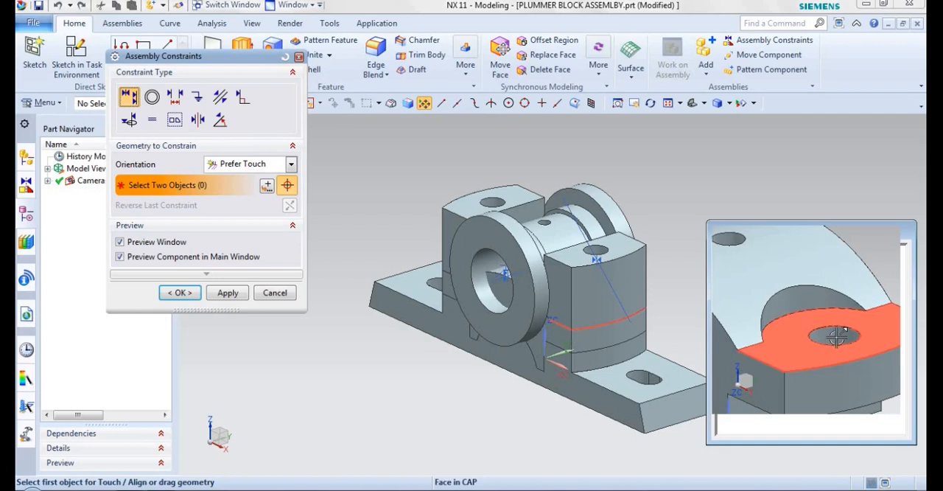
pyautogui.scroll(2, 838, 336)
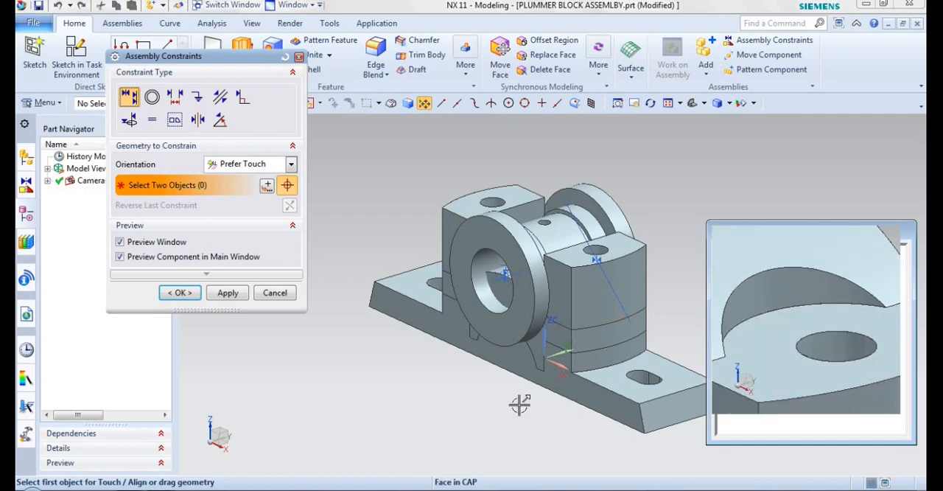
pyautogui.moveTo(537, 353); pyautogui.dragTo(542, 103)
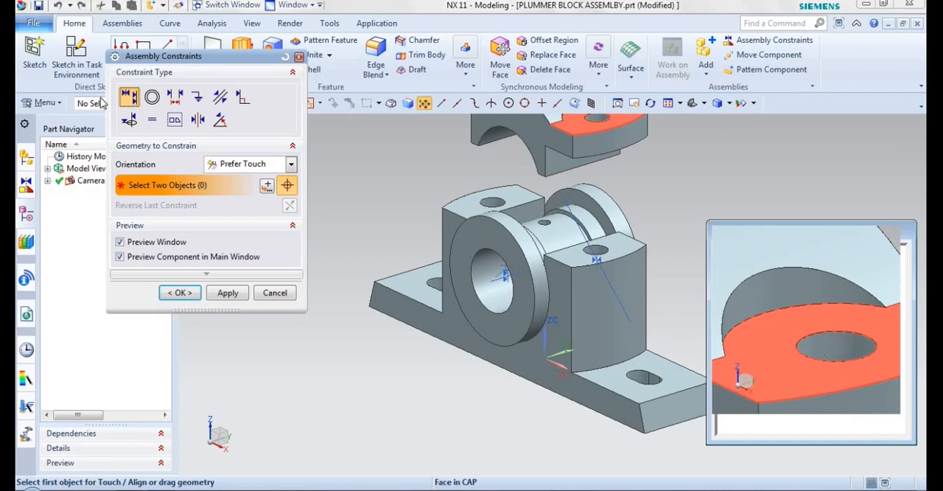
# Align the CAP's bolt hole centerline with the matching bolt hole centerline in the BASE using Touch Align.
pyautogui.keyDown('shift'); pyautogui.moveTo(600, 129); pyautogui.dragTo(538, 230, button='middle'); pyautogui.keyUp('shift')
pyautogui.scroll(6, 538, 230)
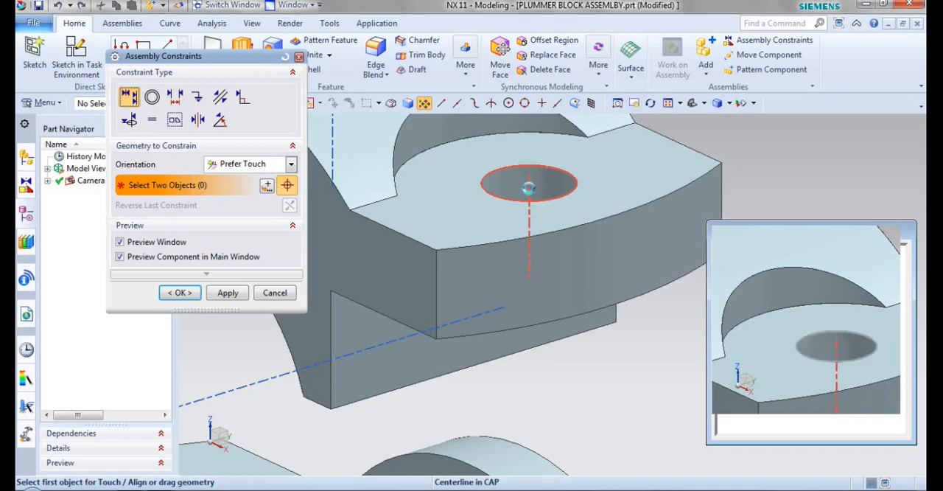
pyautogui.click(529, 188)
pyautogui.scroll(-3, 530, 188)
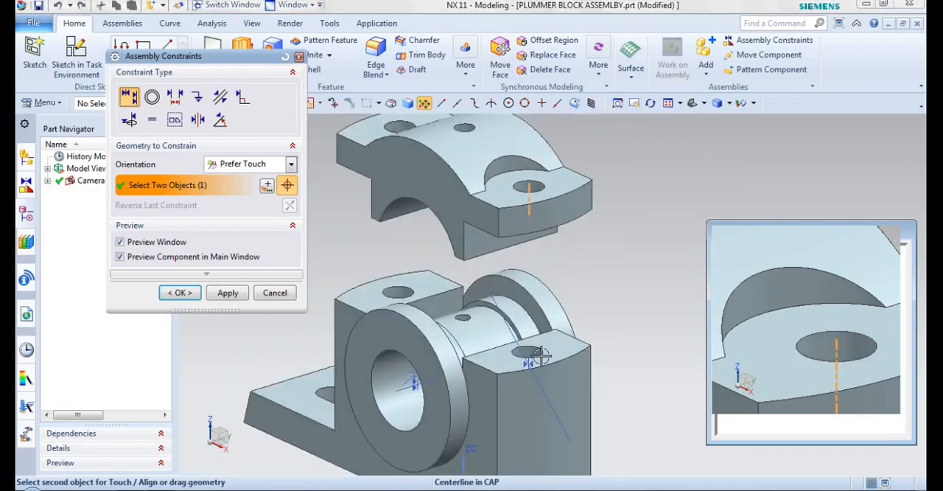
pyautogui.scroll(3, 523, 356)
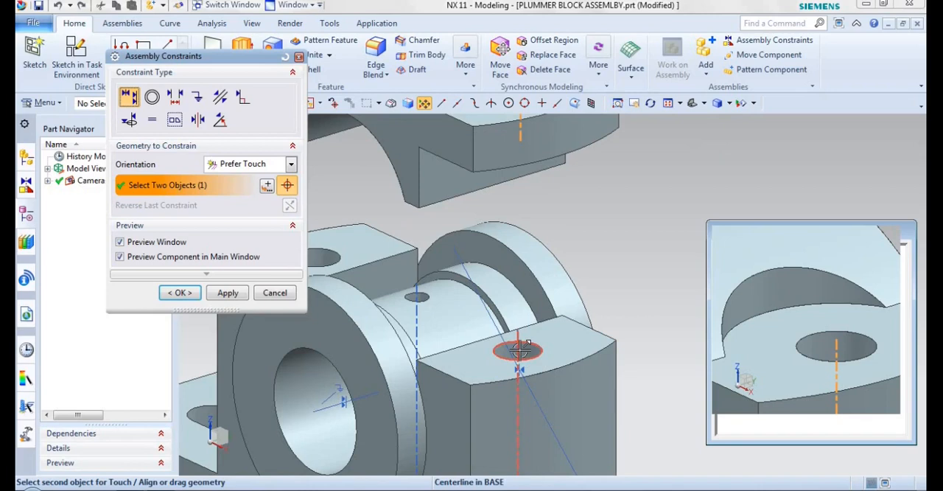
pyautogui.scroll(1, 519, 346)
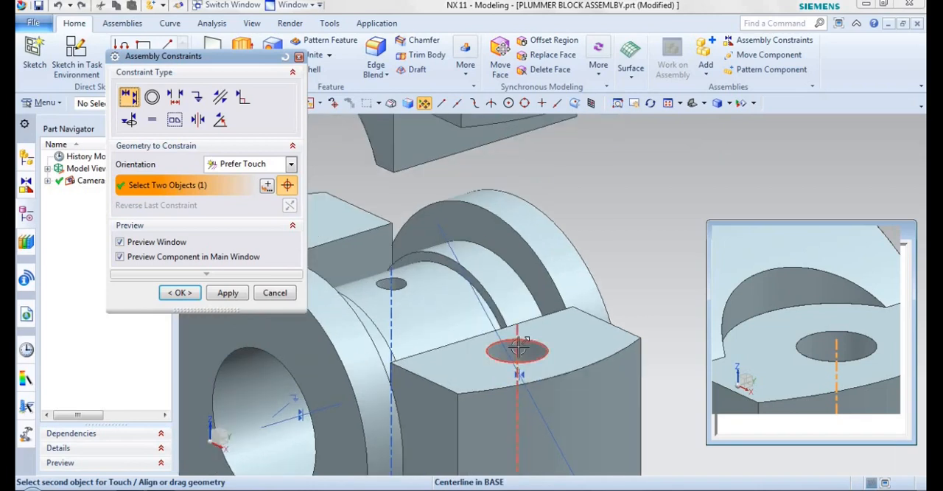
pyautogui.click(519, 347)
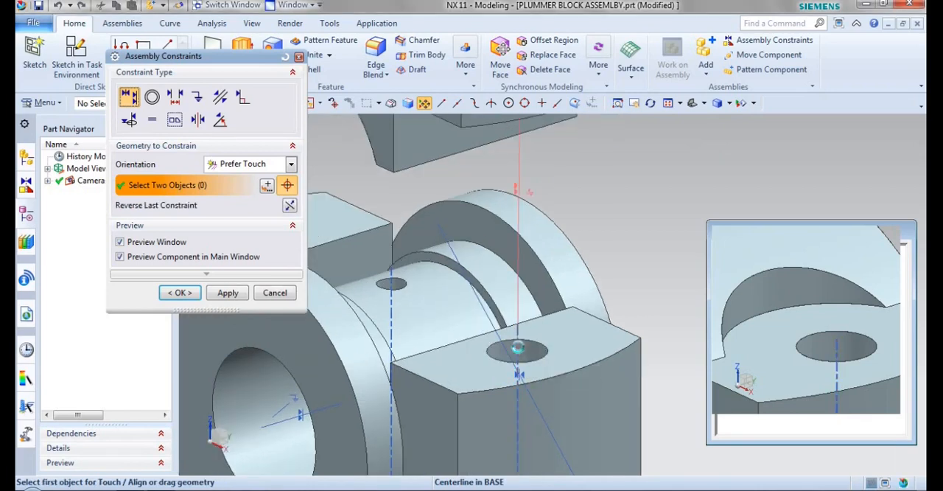
# Constrain the CAP's front face parallel to the BASE's front face.
pyautogui.scroll(-2, 612, 261)
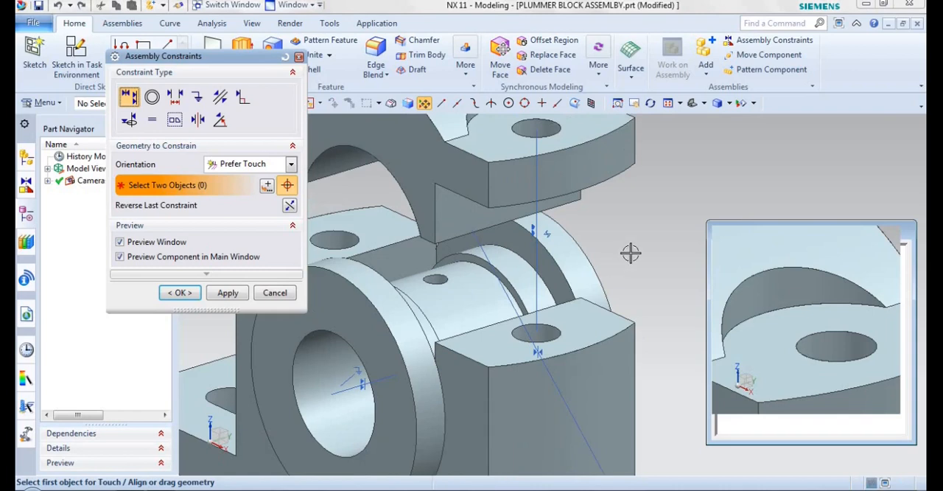
pyautogui.scroll(-4, 630, 253)
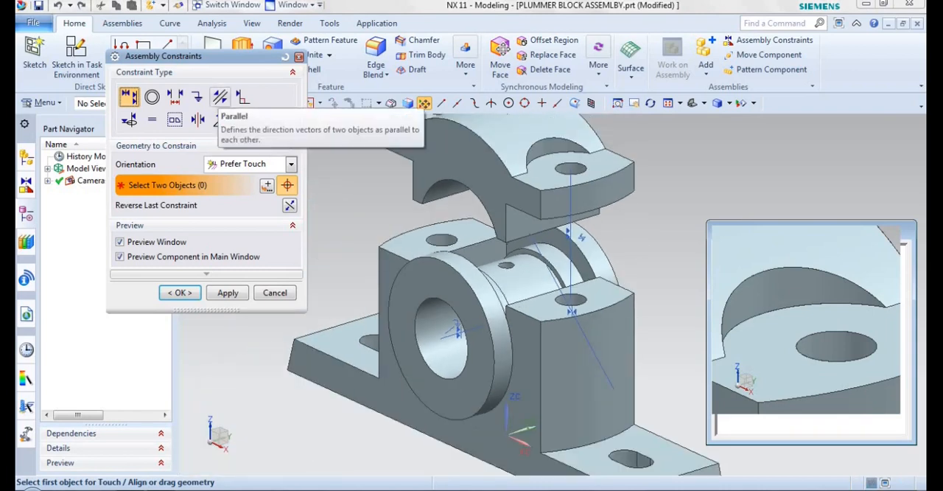
pyautogui.click(220, 96)
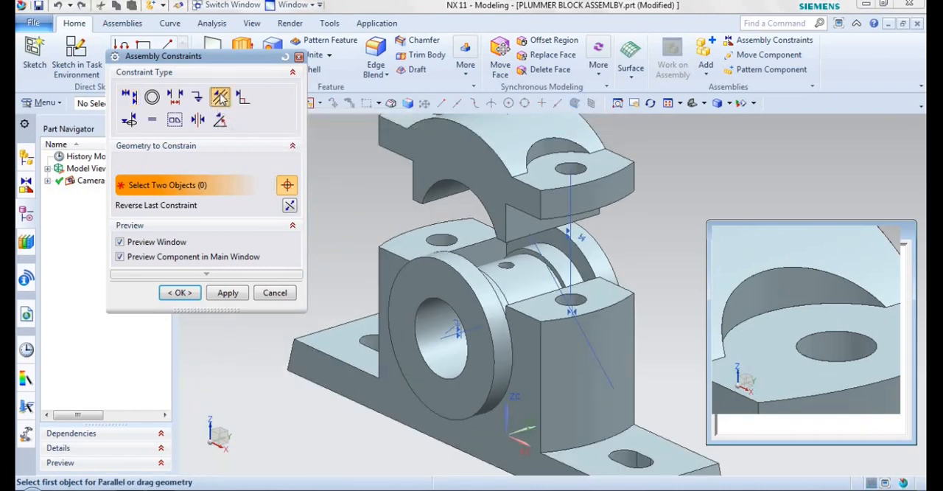
pyautogui.click(433, 157)
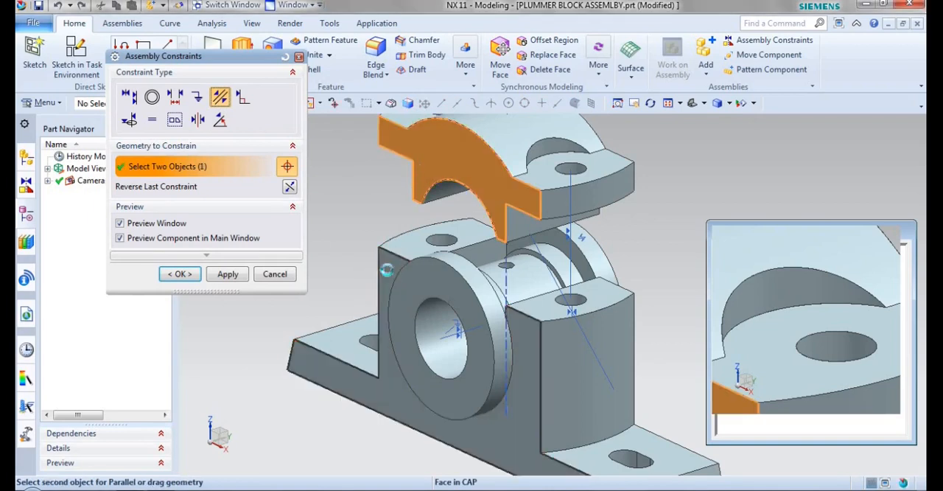
pyautogui.click(388, 270)
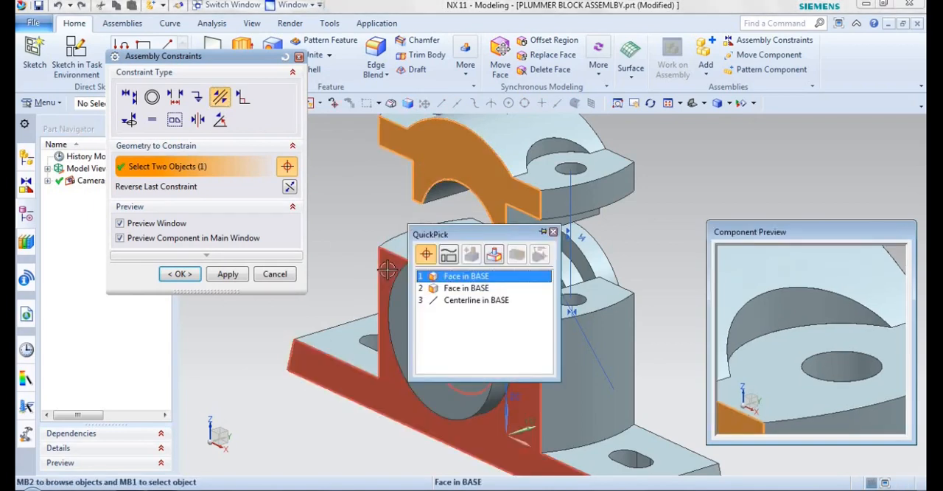
pyautogui.click(460, 276)
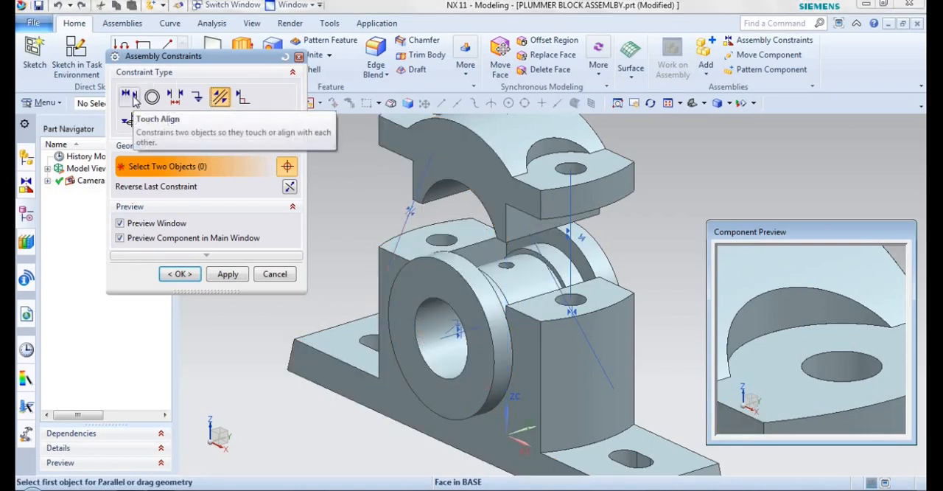
# Touch the underside of the CAP's lug to the BASE's top face with Touch orientation and accept the constraints.
pyautogui.click(131, 98)
pyautogui.click(262, 165)
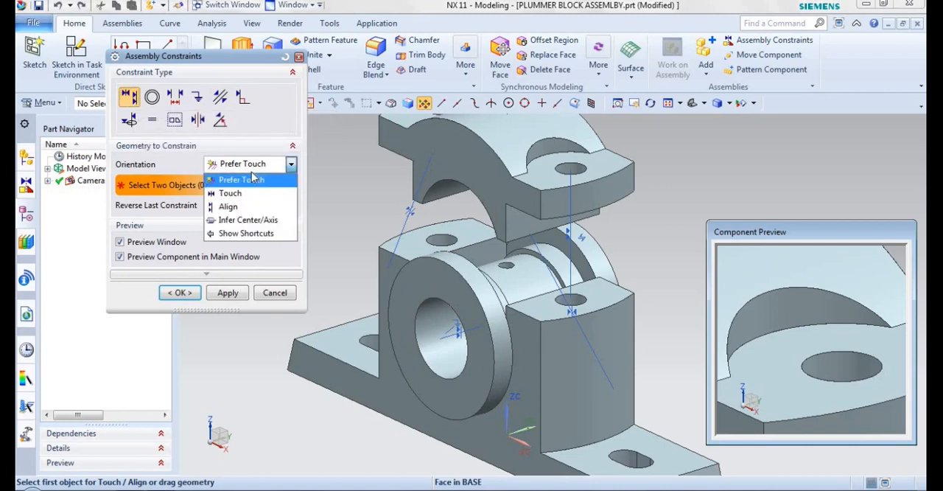
pyautogui.click(231, 195)
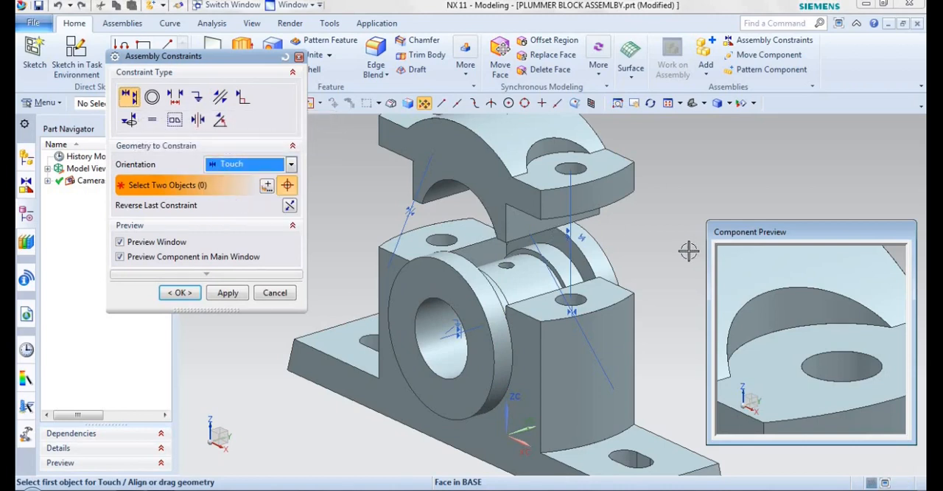
pyautogui.moveTo(685, 235); pyautogui.dragTo(591, 137, button='middle')
pyautogui.click(591, 137)
pyautogui.moveTo(659, 196); pyautogui.dragTo(618, 281, button='middle')
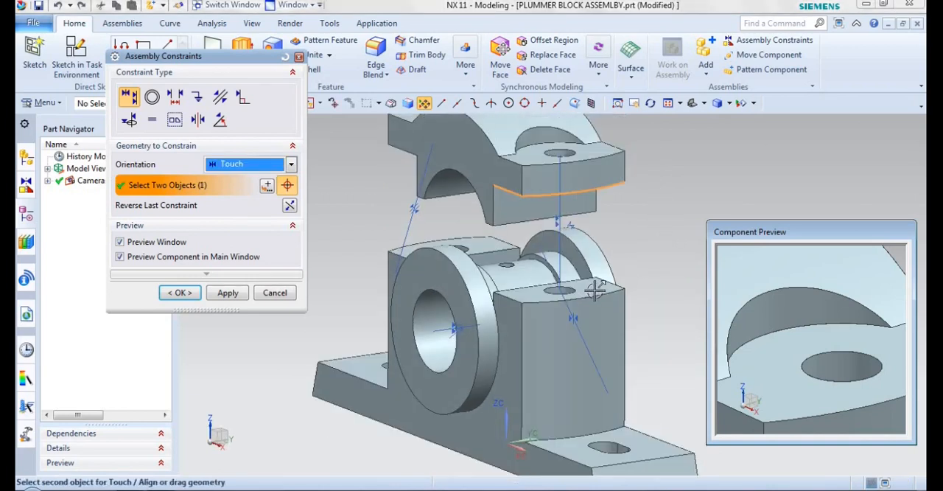
pyautogui.click(596, 291)
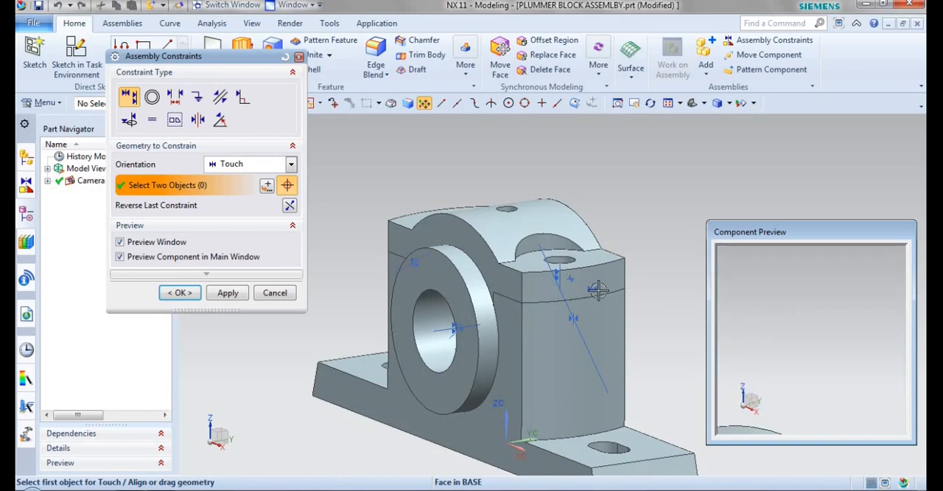
pyautogui.moveTo(439, 168); pyautogui.dragTo(560, 137, button='middle')
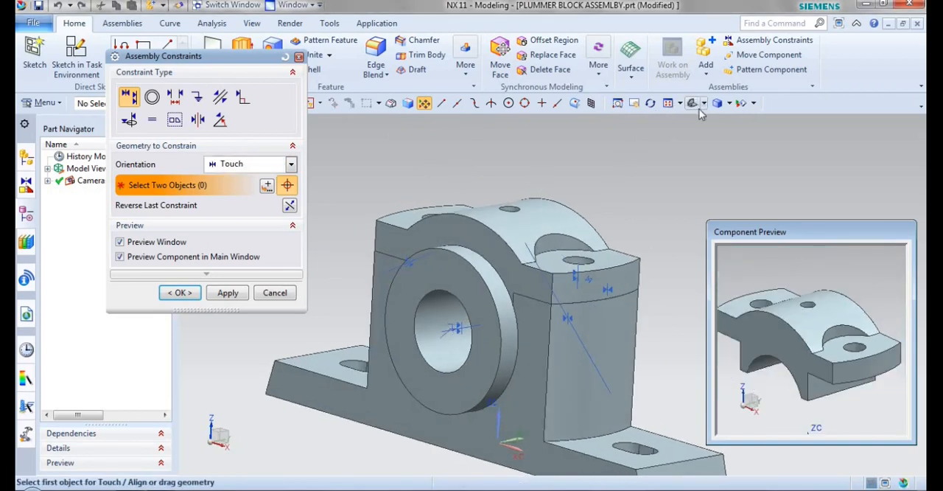
pyautogui.click(183, 292)
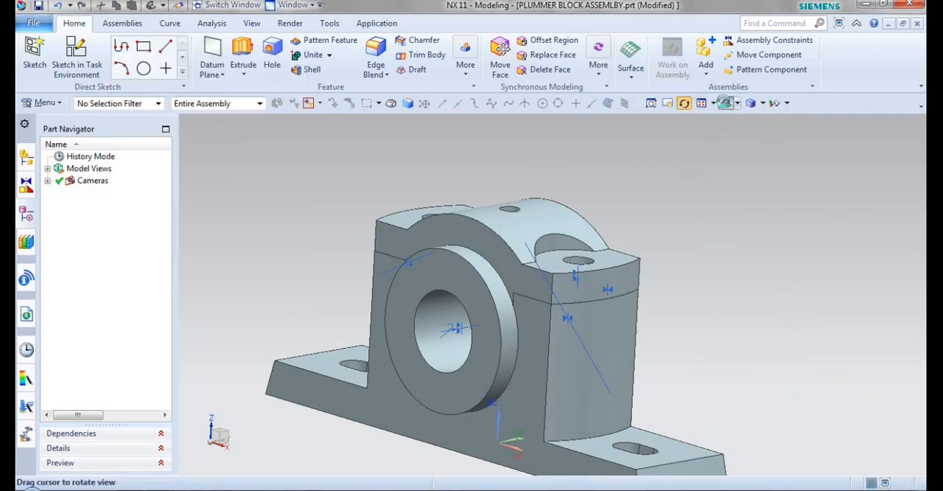
# Load the BOLT part from the PLUMMER BLOCK PARTS folder and add it with By Constraints positioning.
pyautogui.click(706, 53)
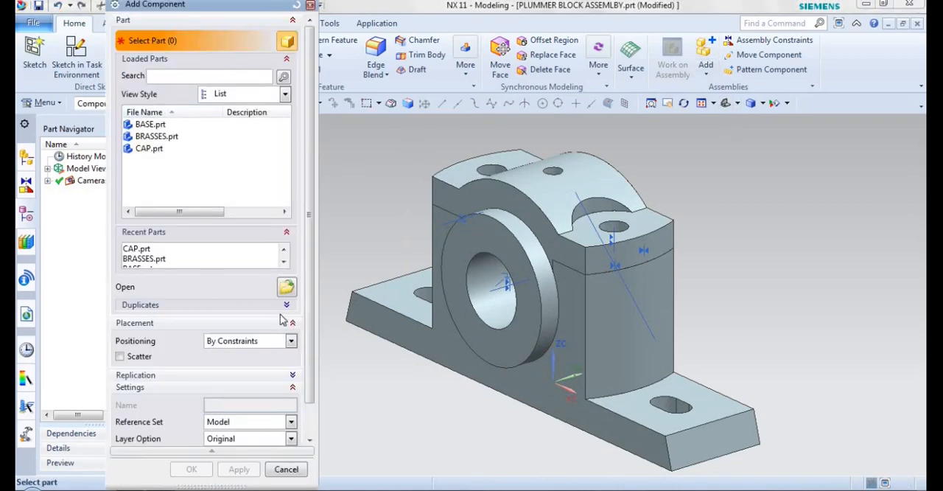
pyautogui.click(286, 288)
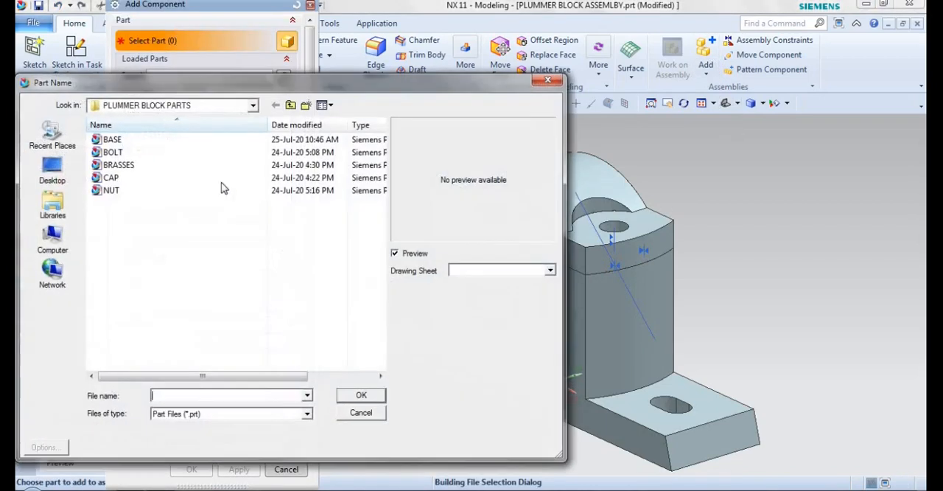
pyautogui.click(114, 152)
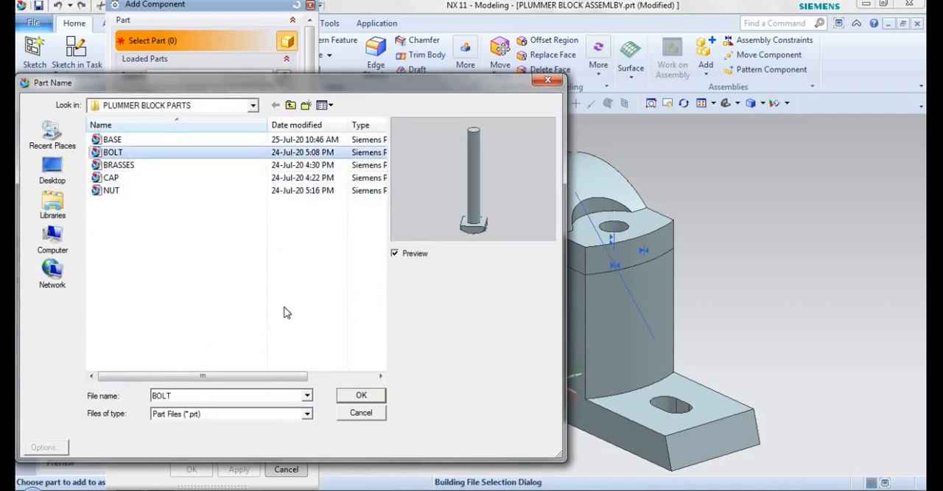
pyautogui.click(361, 395)
pyautogui.click(197, 468)
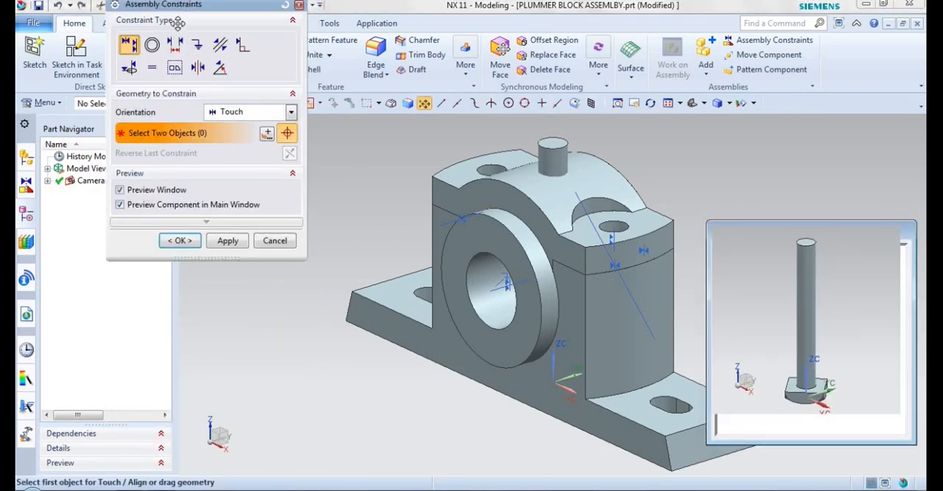
# Move the BOLT component out of the block to clear space in front of and below the BASE.
pyautogui.moveTo(180, 14); pyautogui.dragTo(177, 82)
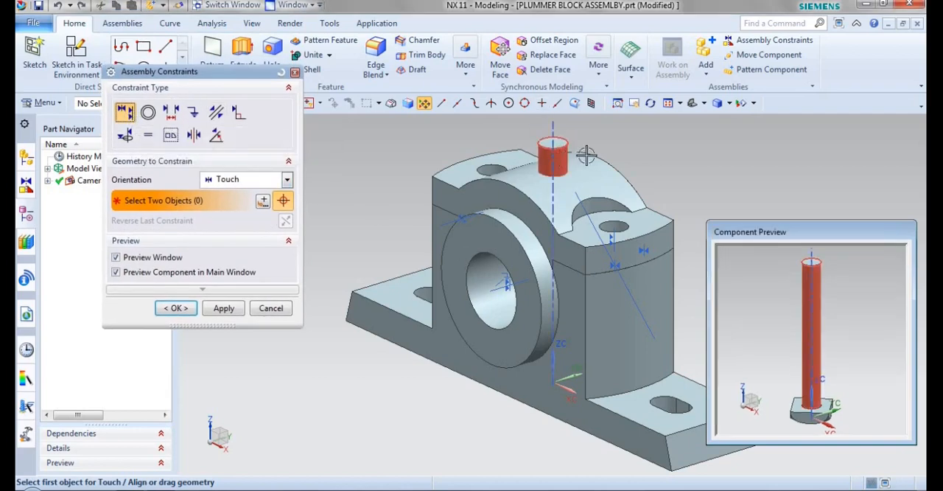
pyautogui.moveTo(560, 152); pyautogui.dragTo(540, 445)
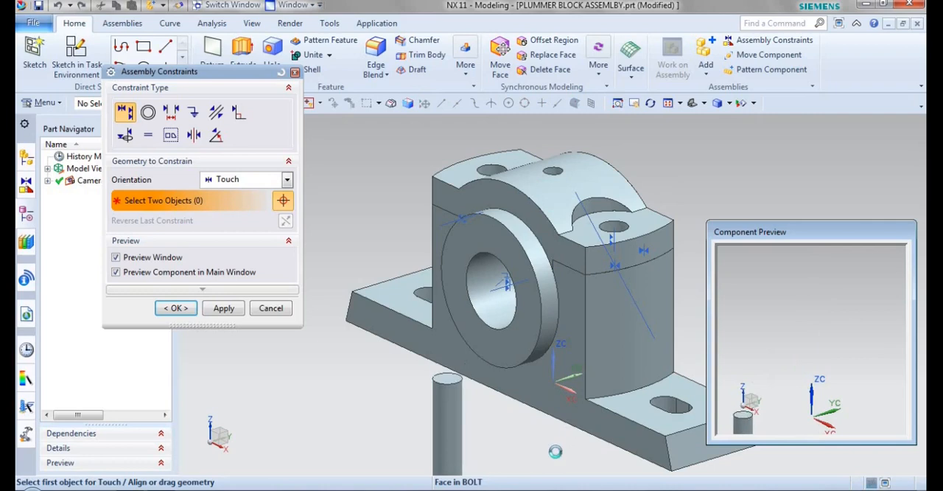
pyautogui.keyDown('shift'); pyautogui.moveTo(531, 382); pyautogui.dragTo(530, 283, button='middle'); pyautogui.keyUp('shift')
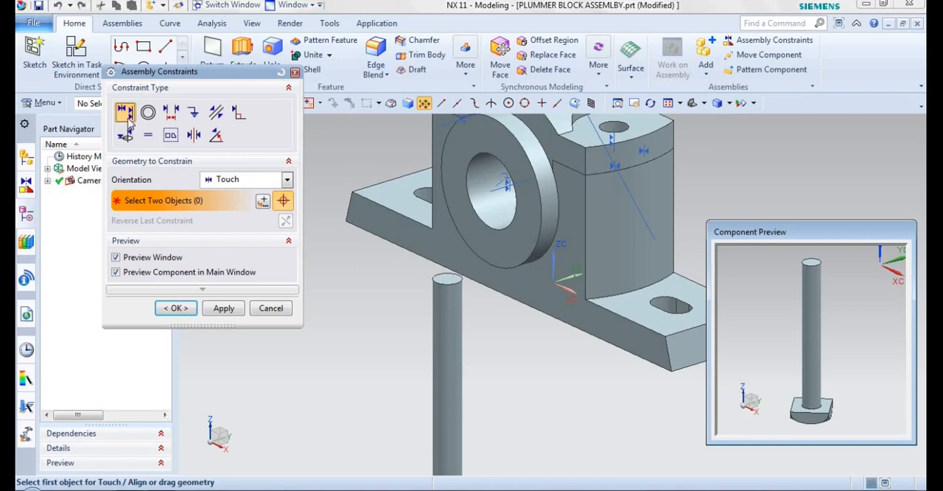
# Align the BOLT's centerline with the CAP's bolt hole centerline using Touch Align.
pyautogui.click(448, 278)
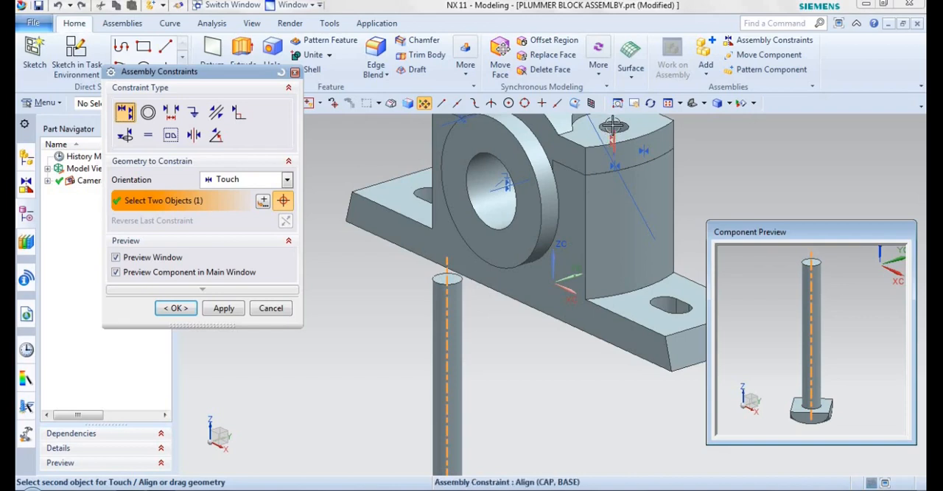
pyautogui.scroll(2, 615, 126)
pyautogui.scroll(2, 625, 127)
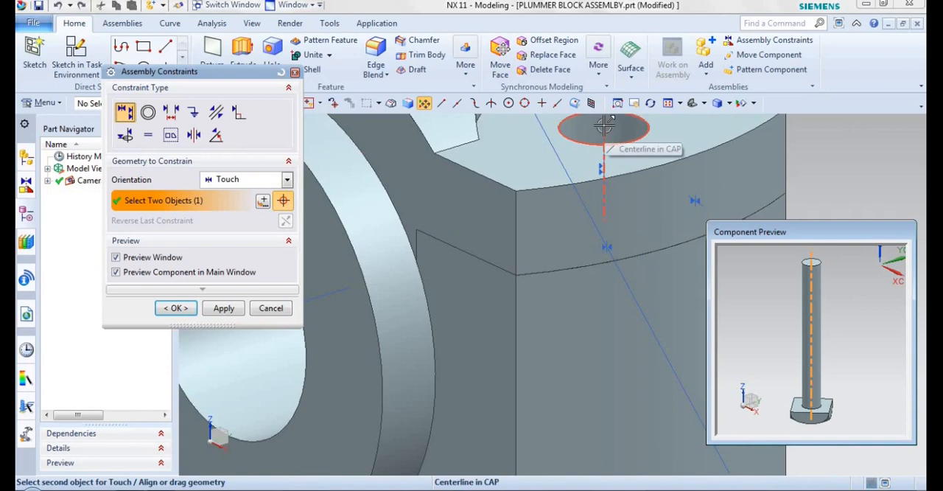
pyautogui.click(605, 127)
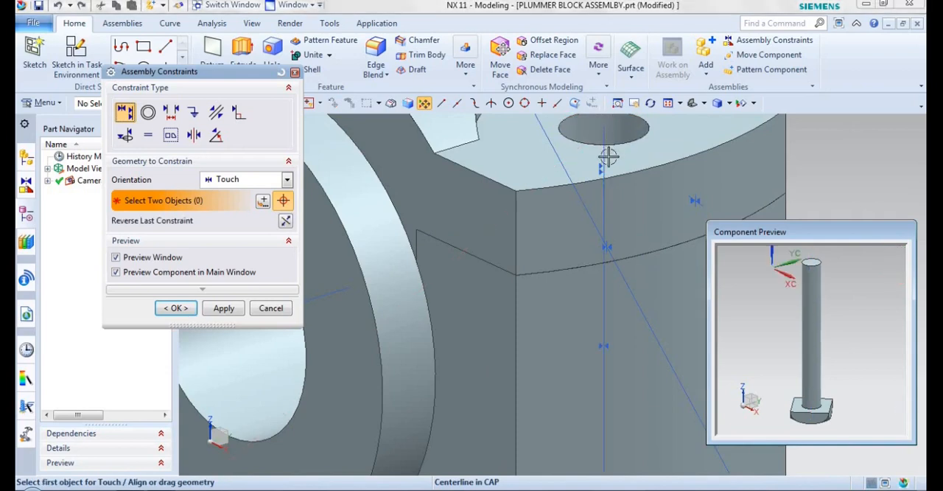
# Constrain a flat side face of the BOLT head parallel to the BASE's front face.
pyautogui.scroll(-4, 607, 154)
pyautogui.moveTo(551, 278); pyautogui.dragTo(542, 186, button='middle')
pyautogui.moveTo(542, 188); pyautogui.dragTo(541, 190, button='middle')
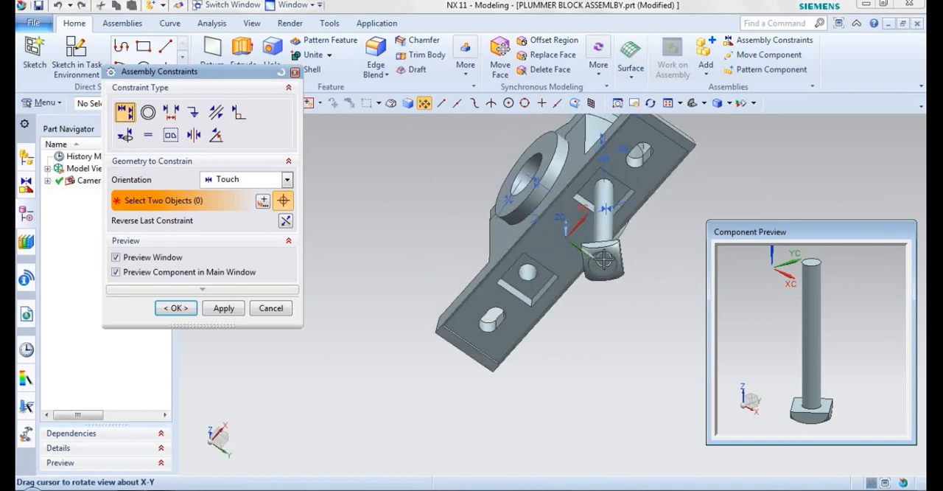
pyautogui.click(216, 112)
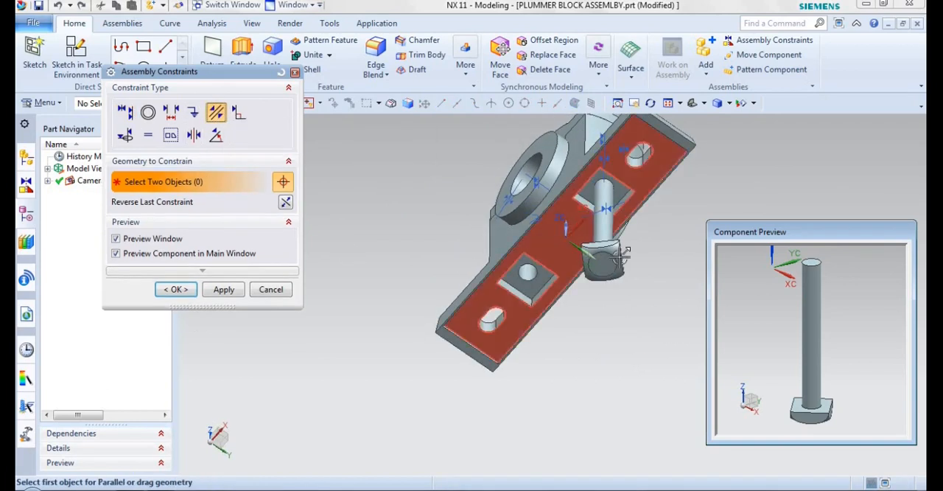
pyautogui.scroll(-3, 621, 253)
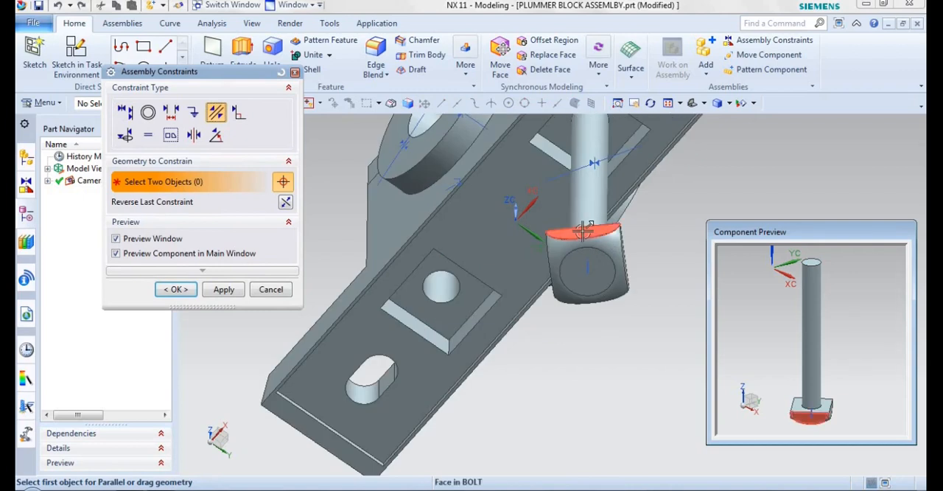
pyautogui.click(583, 231)
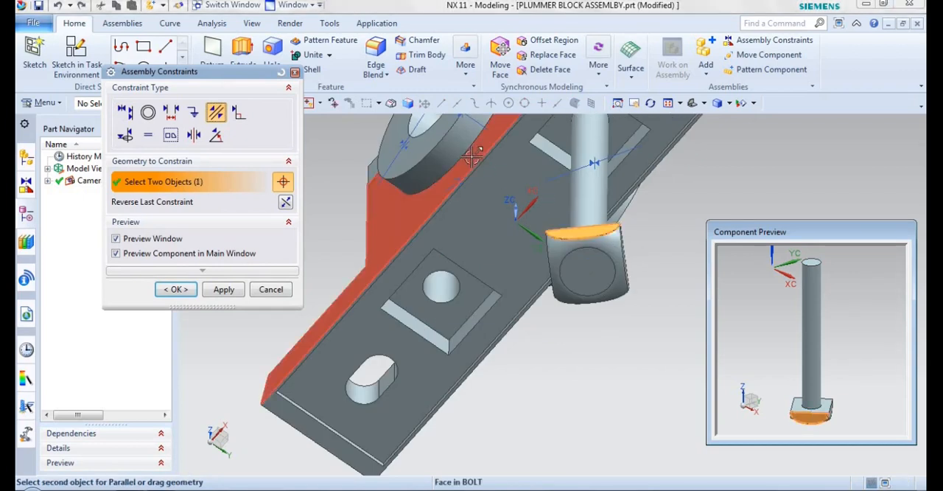
pyautogui.click(472, 157)
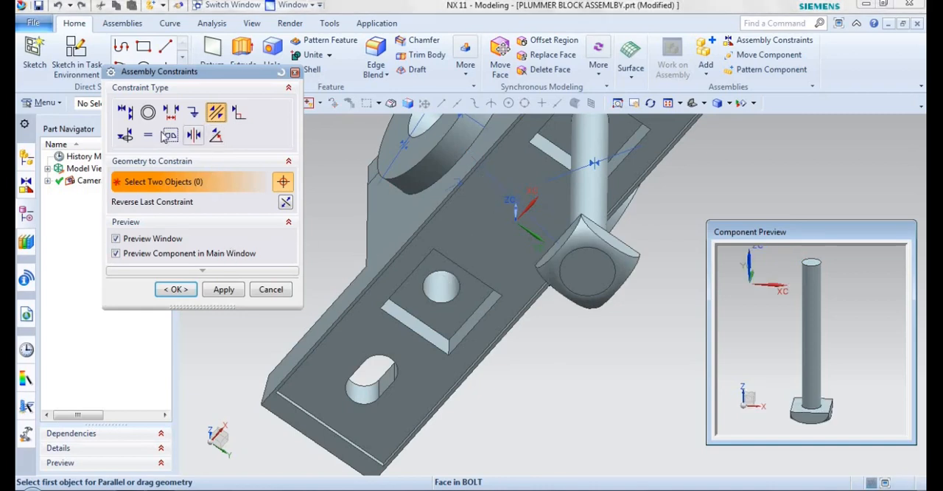
# Seat the BOLT head in the BASE by touching the recess's inner flat face to the head's upper face, and finish constraining.
pyautogui.click(125, 111)
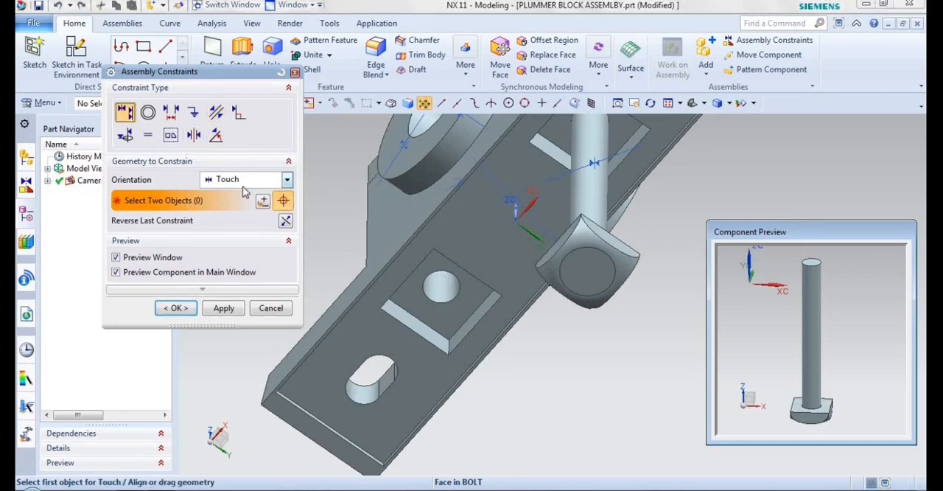
pyautogui.click(560, 138)
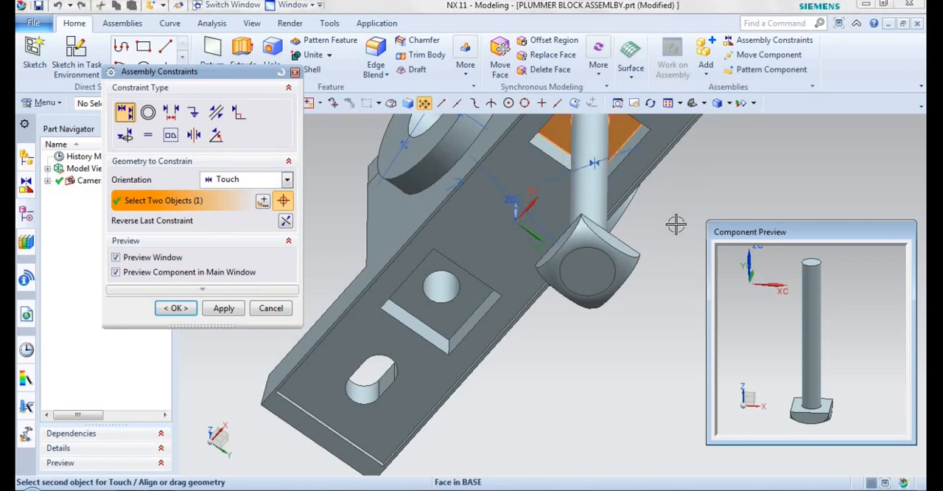
pyautogui.moveTo(663, 272); pyautogui.dragTo(651, 386, button='middle')
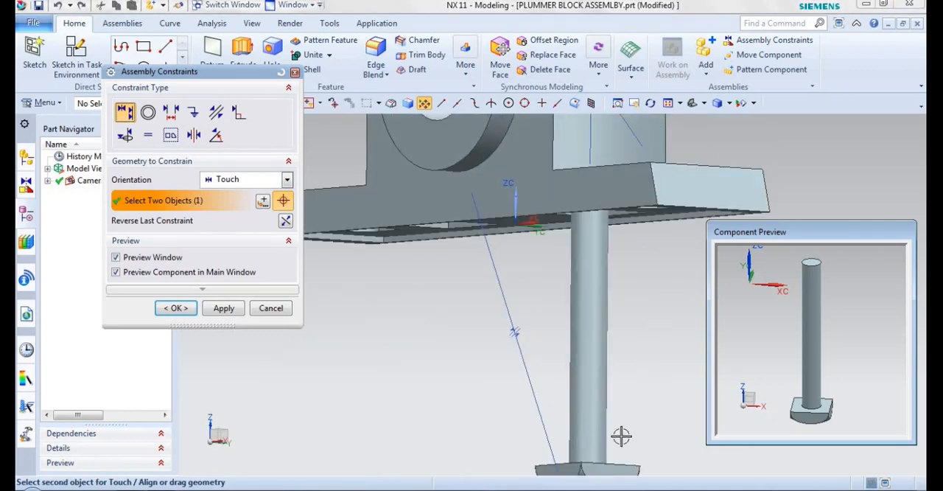
pyautogui.scroll(3, 832, 398)
pyautogui.click(833, 394)
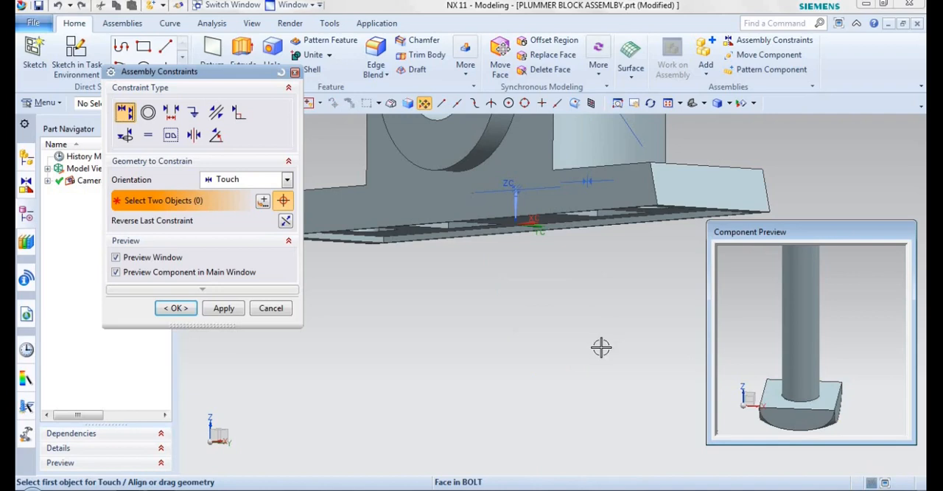
pyautogui.moveTo(599, 299); pyautogui.dragTo(681, 194, button='middle')
pyautogui.moveTo(607, 280); pyautogui.dragTo(220, 353, button='middle')
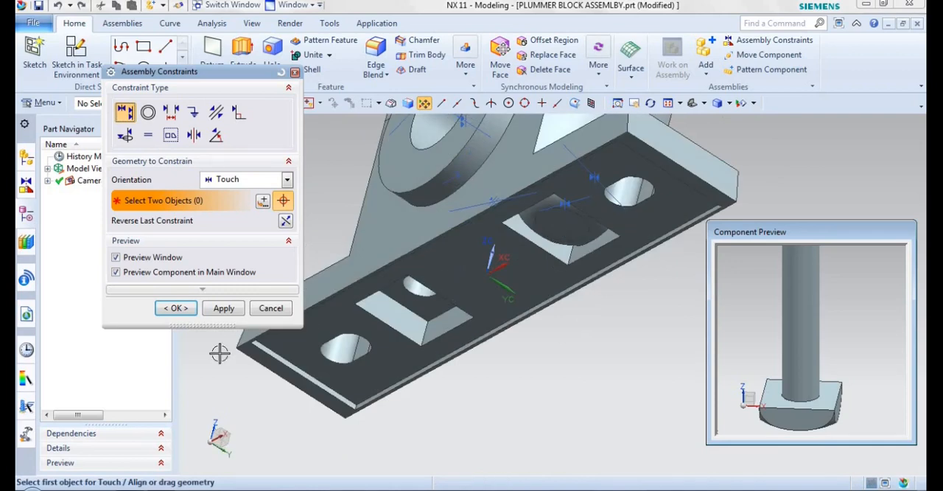
pyautogui.click(177, 308)
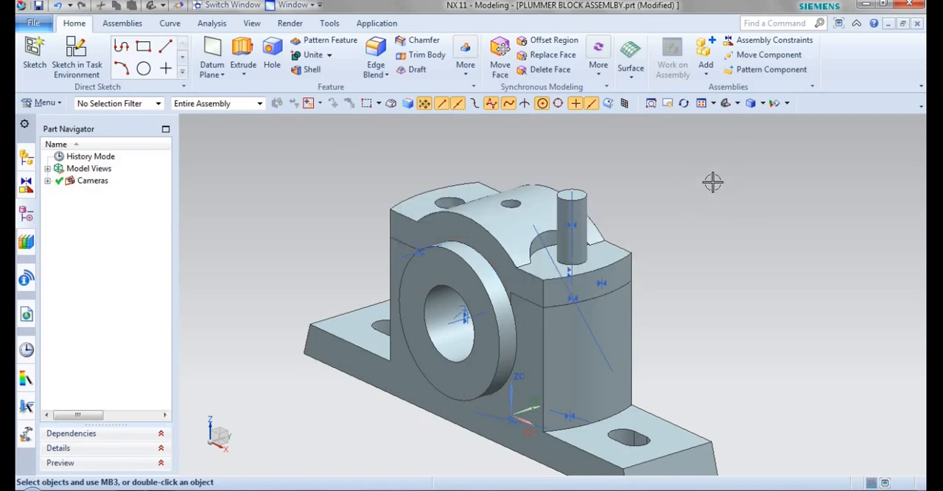
# Start a linear Pattern Component of the BOLT, with its direction along the BASE's lower front edge.
pyautogui.click(749, 69)
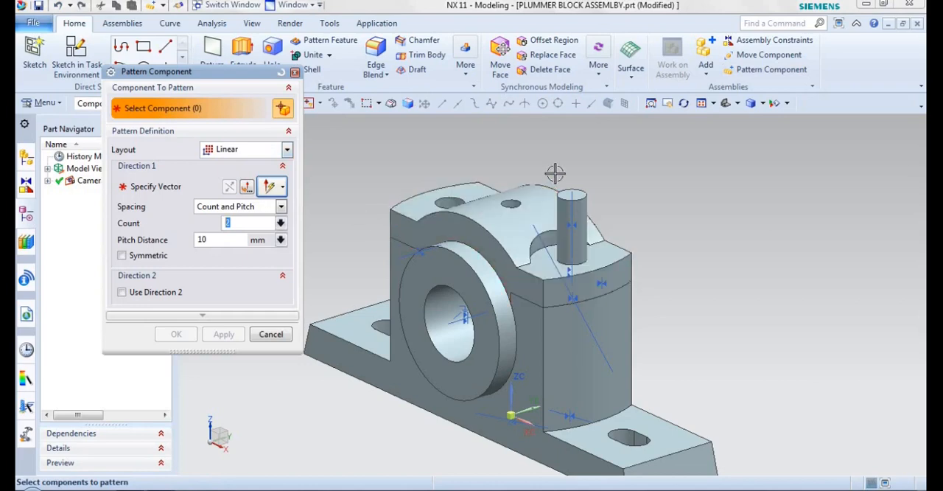
pyautogui.press('capslock')
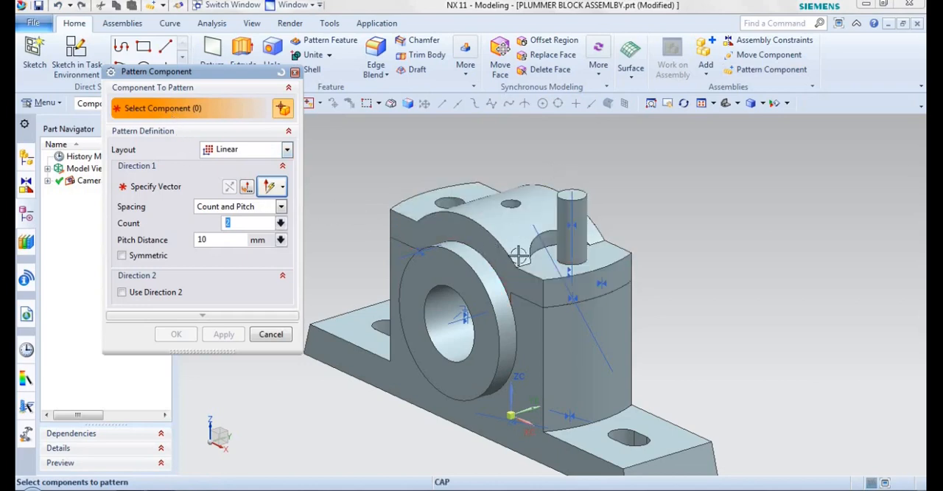
pyautogui.click(575, 221)
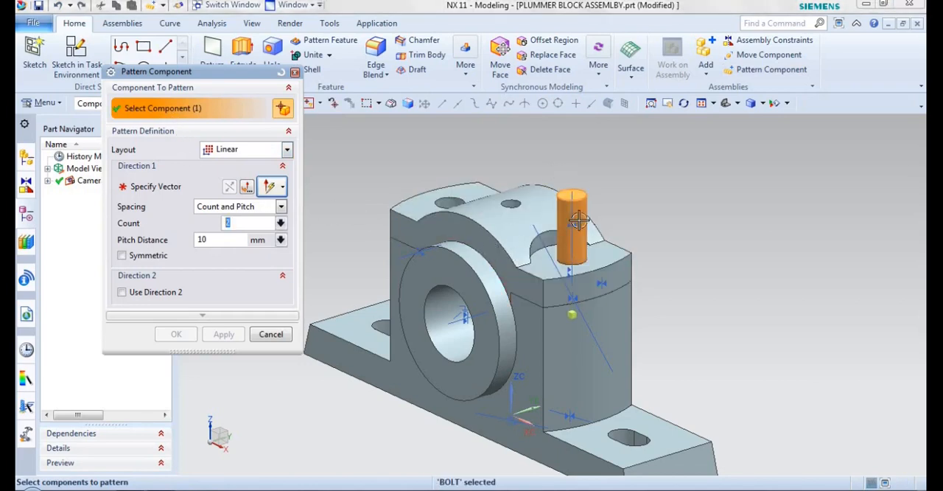
pyautogui.click(239, 152)
pyautogui.click(221, 172)
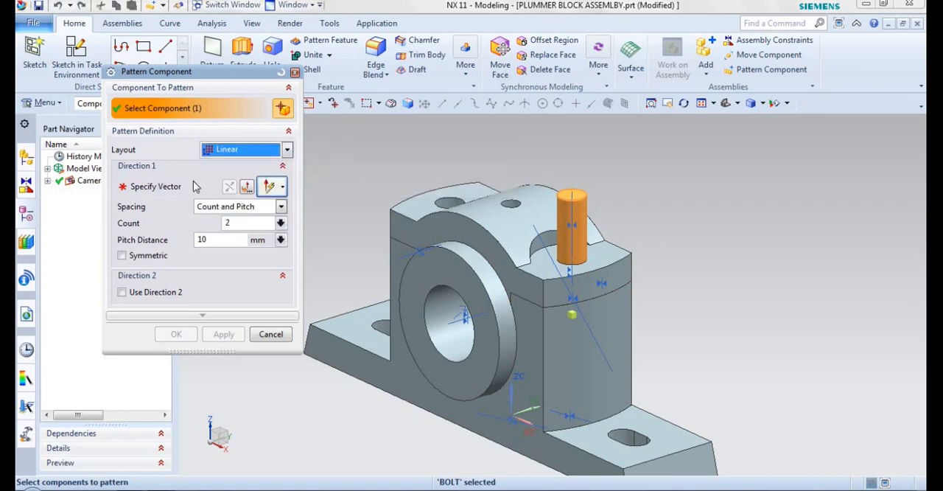
pyautogui.click(151, 188)
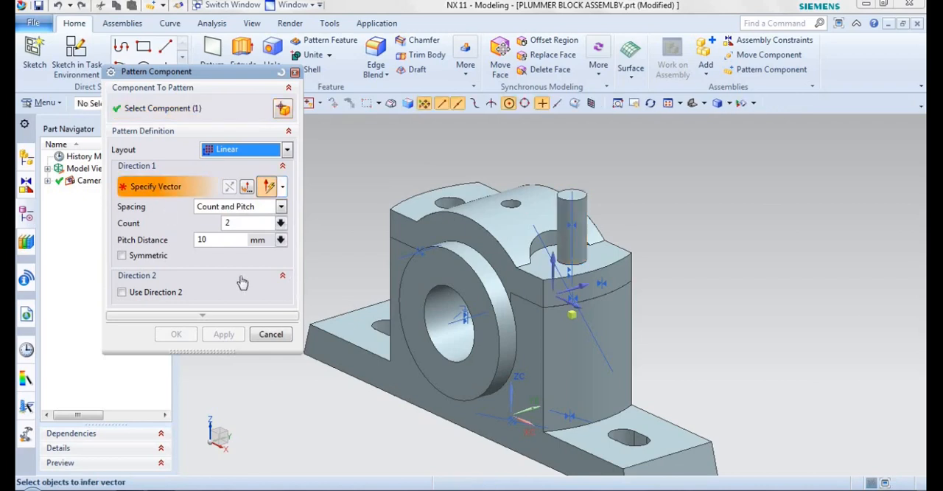
pyautogui.click(353, 380)
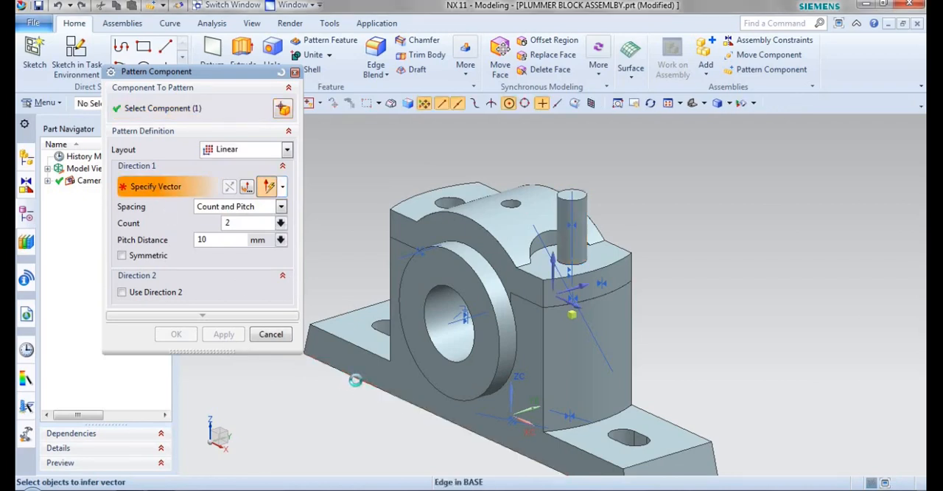
# Check the bolt hole spacing in the PLBK 1 drawing and create the BOLT pattern with count 2 and 78 mm pitch.
pyautogui.click(228, 240)
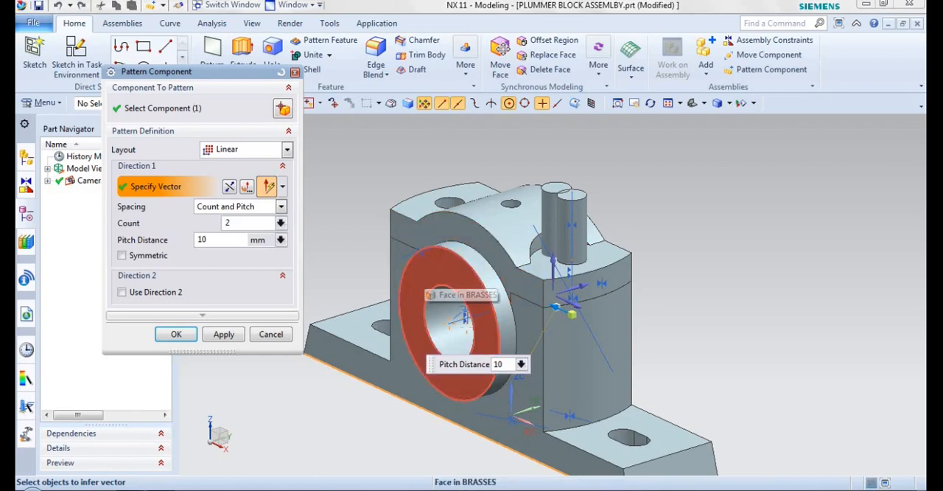
pyautogui.click(204, 489)
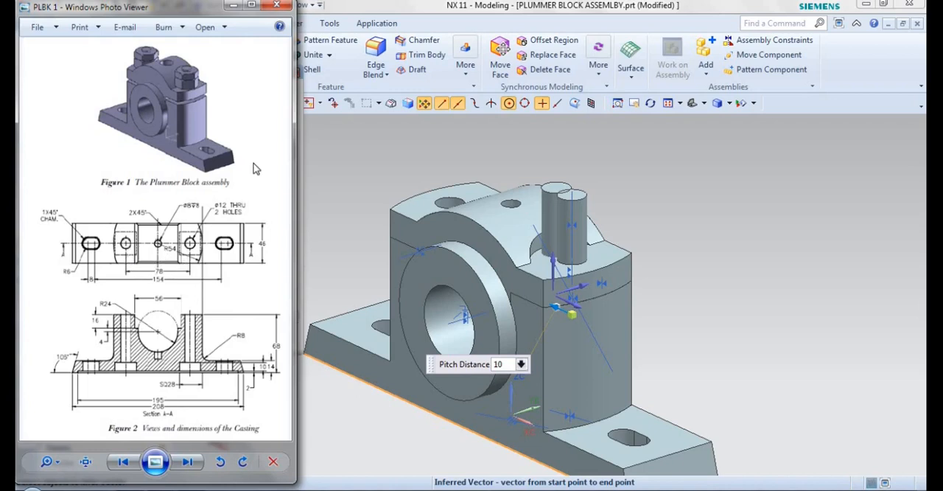
pyautogui.click(343, 177)
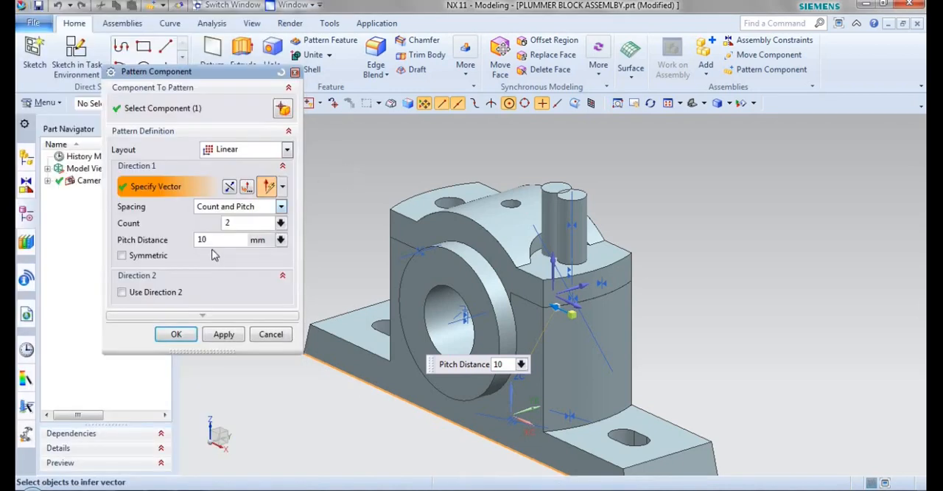
pyautogui.doubleClick(199, 240)
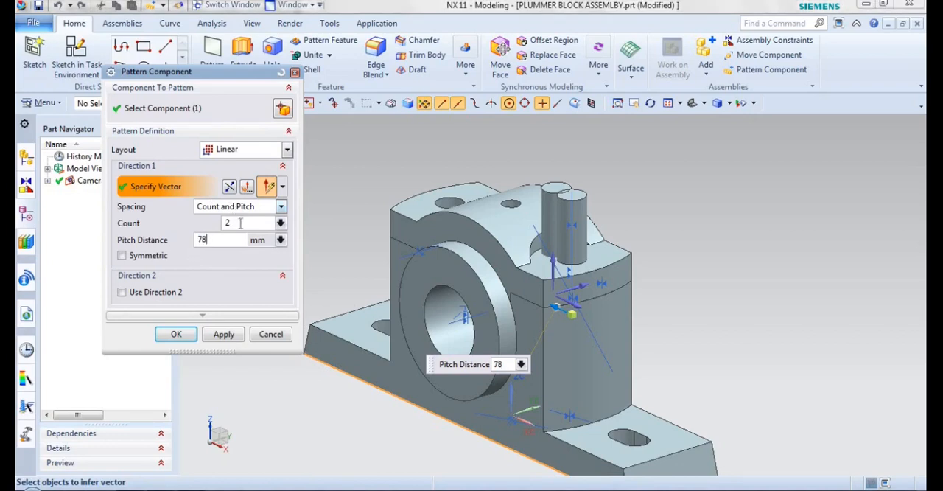
pyautogui.click(240, 224)
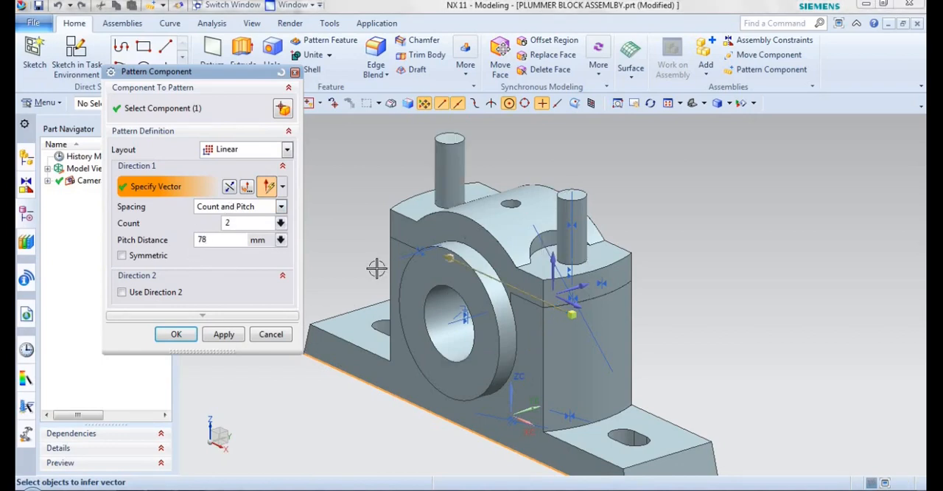
pyautogui.moveTo(379, 240)
pyautogui.mouseDown(button='middle')
pyautogui.moveTo(386, 217)
pyautogui.moveTo(374, 244)
pyautogui.mouseUp(button='middle')
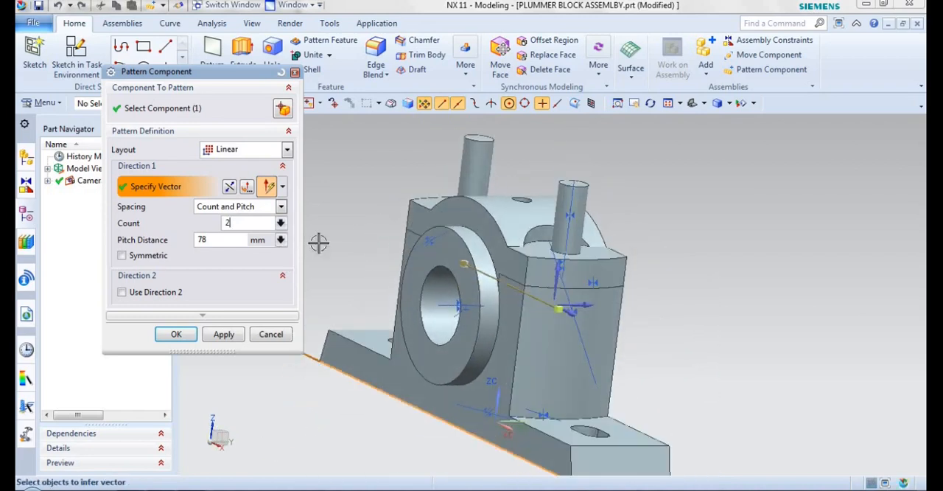
pyautogui.click(176, 334)
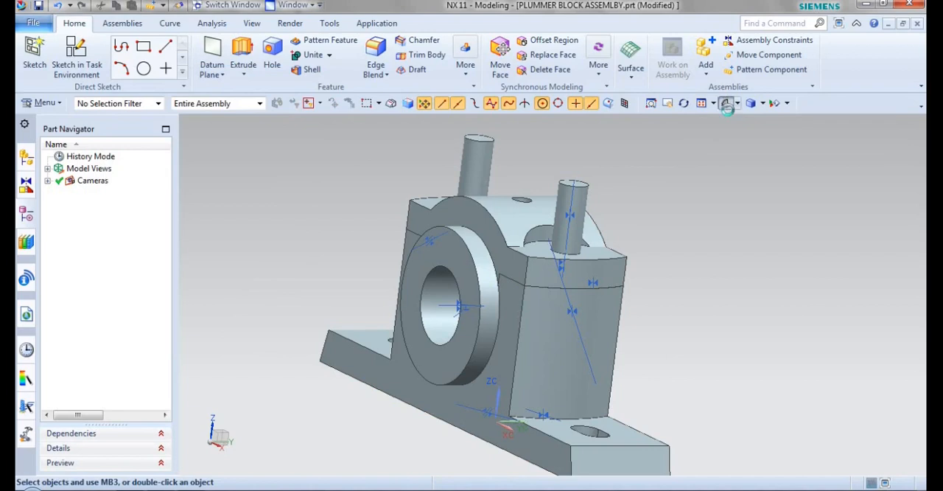
# Load the NUT part from the PLUMMER BLOCK PARTS folder and add it with By Constraints positioning.
pyautogui.click(725, 103)
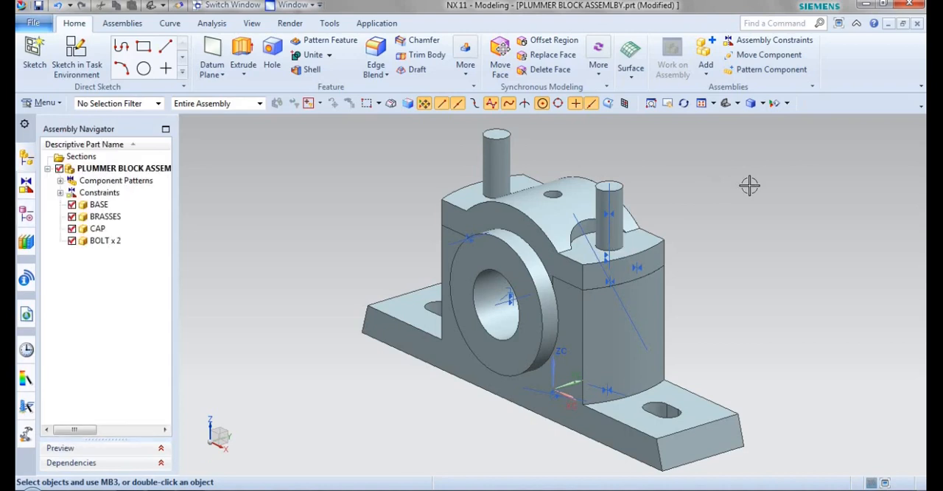
pyautogui.click(706, 53)
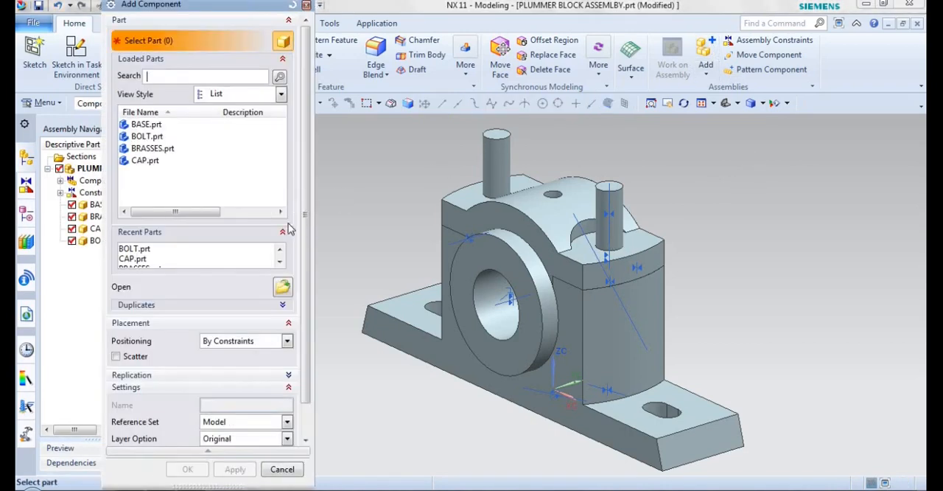
pyautogui.click(284, 289)
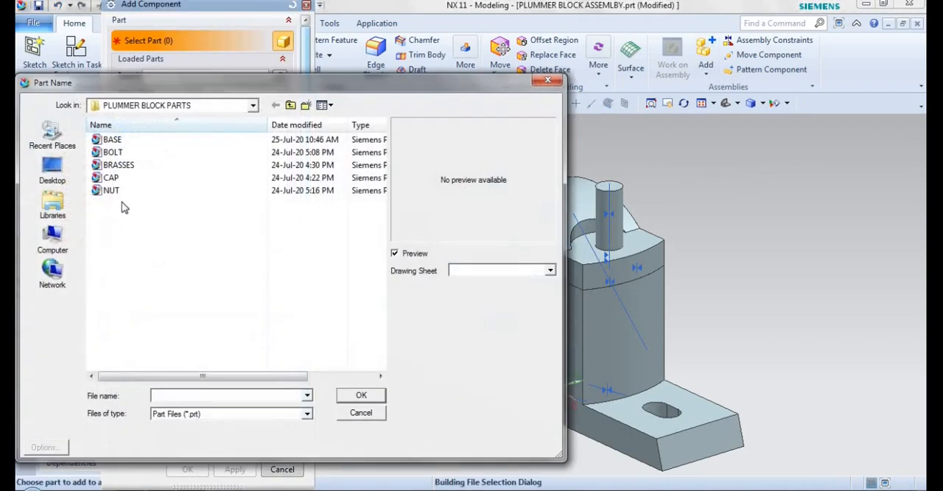
pyautogui.click(116, 191)
pyautogui.click(359, 395)
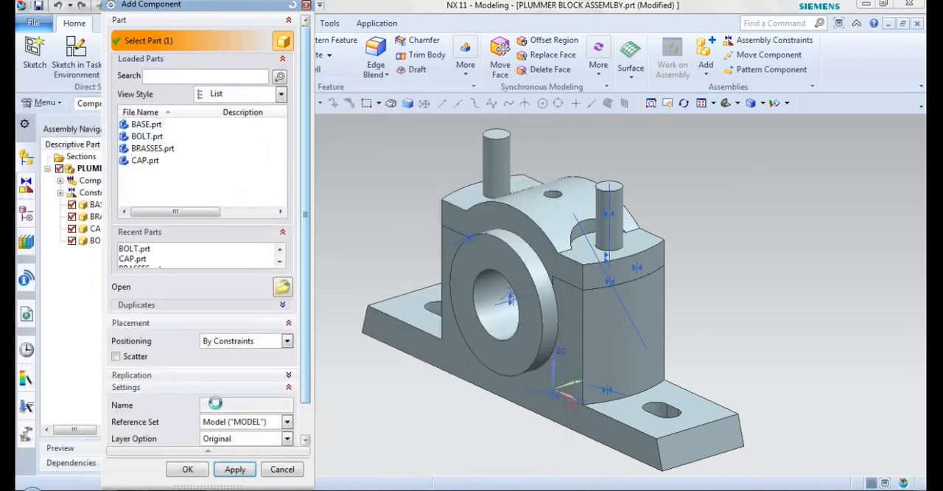
pyautogui.click(188, 469)
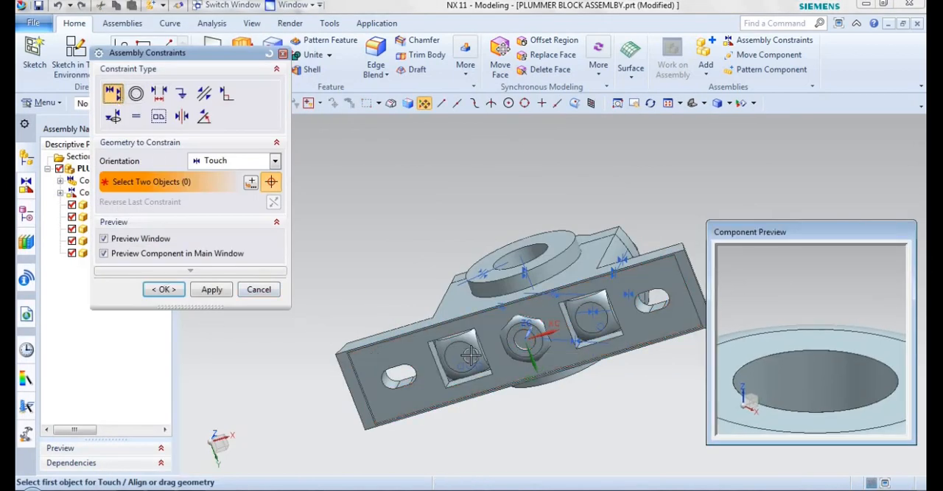
# Move the NUT component out of the block to clear space above the CAP near the original BOLT.
pyautogui.moveTo(525, 339); pyautogui.dragTo(625, 103)
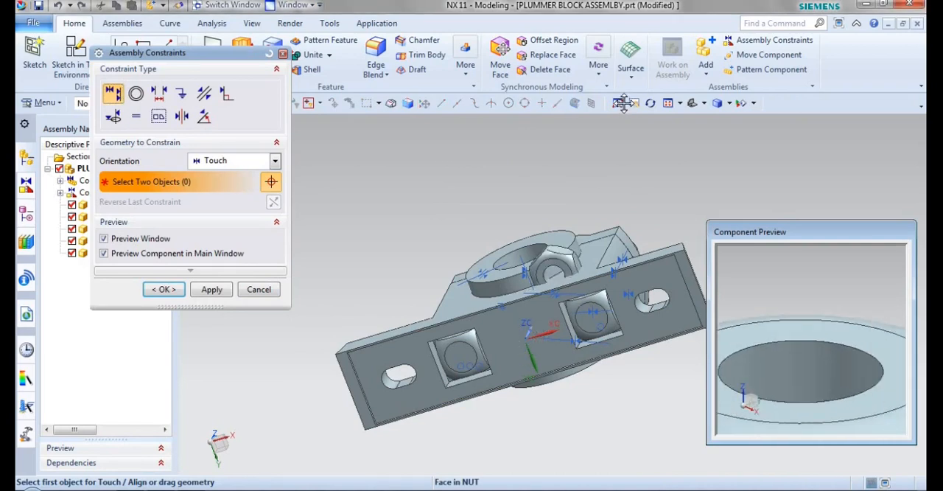
pyautogui.moveTo(511, 177); pyautogui.dragTo(619, 125, button='middle')
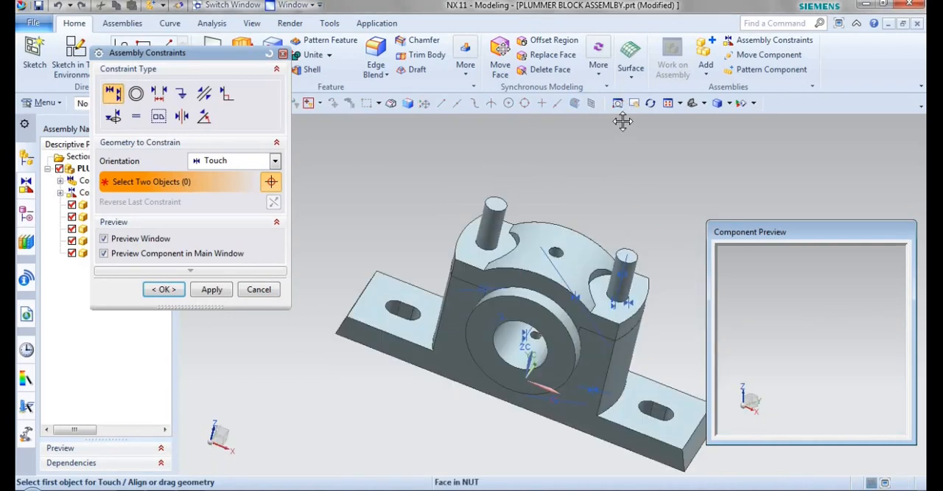
pyautogui.moveTo(643, 130); pyautogui.dragTo(627, 158)
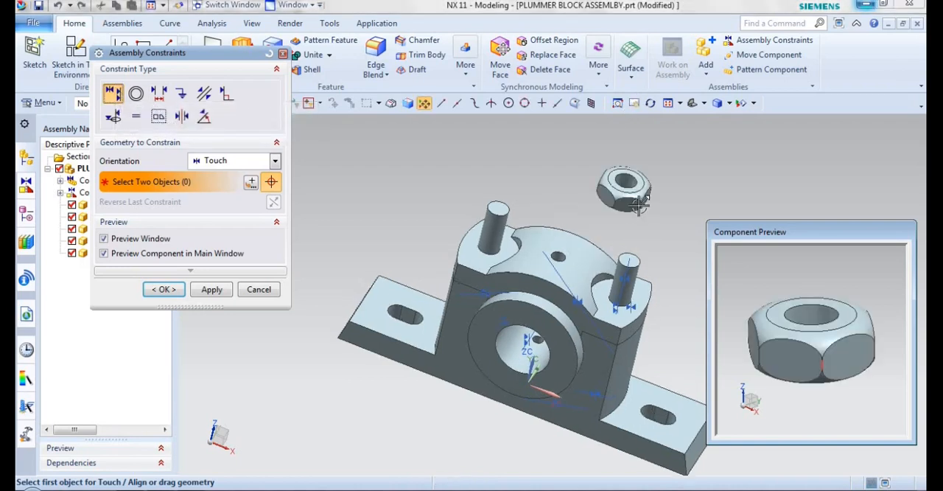
# Align the NUT's centerline with the original BOLT's centerline using Touch Align.
pyautogui.scroll(5, 638, 205)
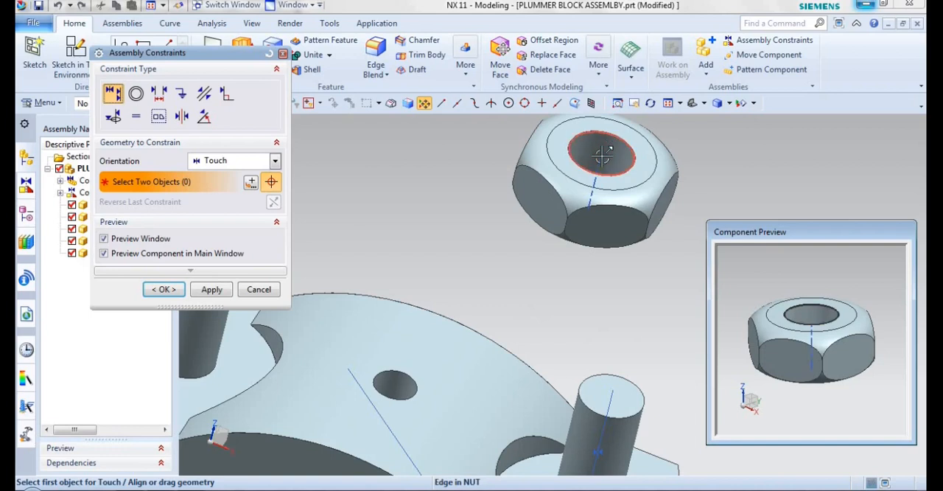
pyautogui.click(603, 155)
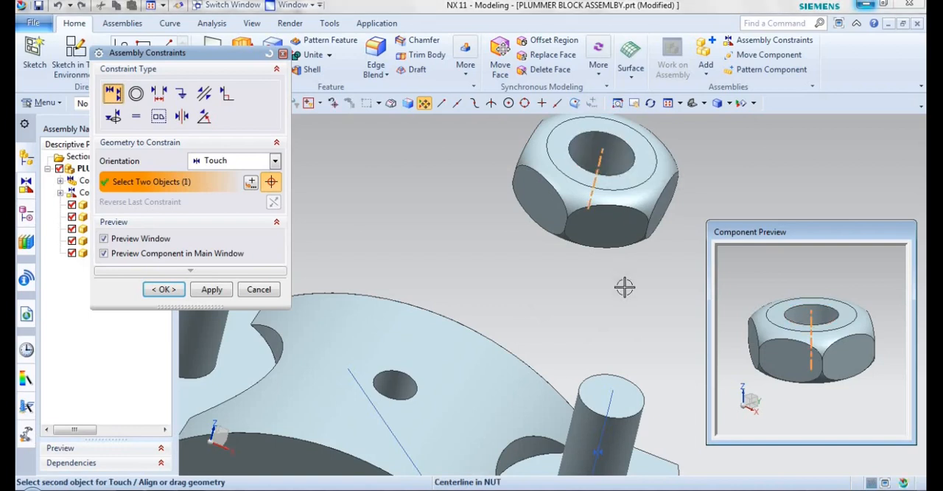
pyautogui.scroll(-4, 623, 284)
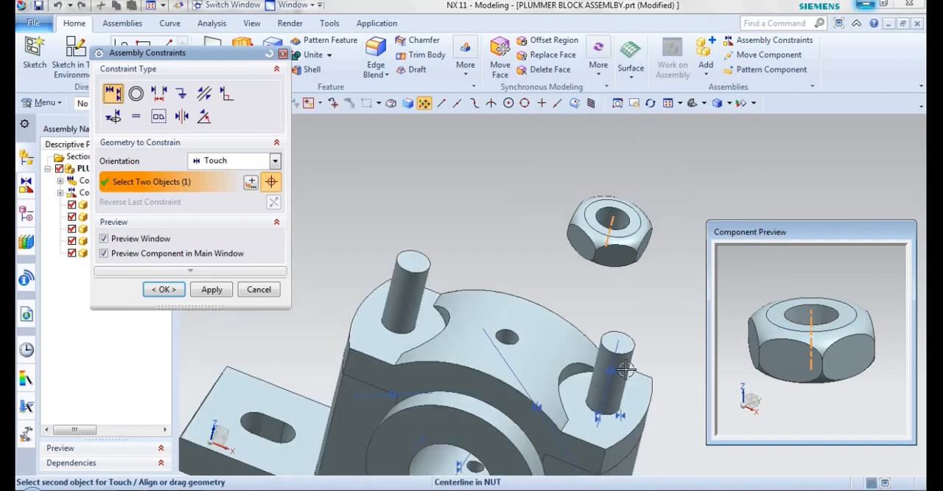
pyautogui.scroll(2, 625, 370)
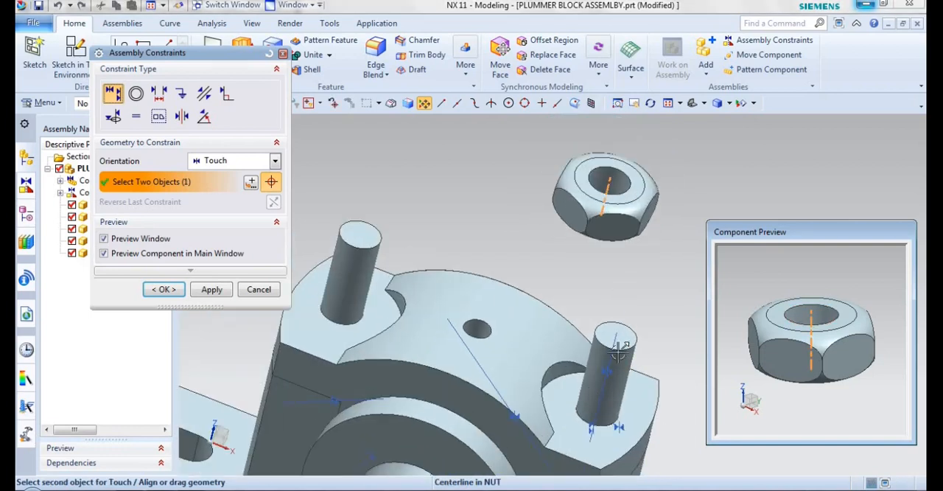
pyautogui.click(622, 312)
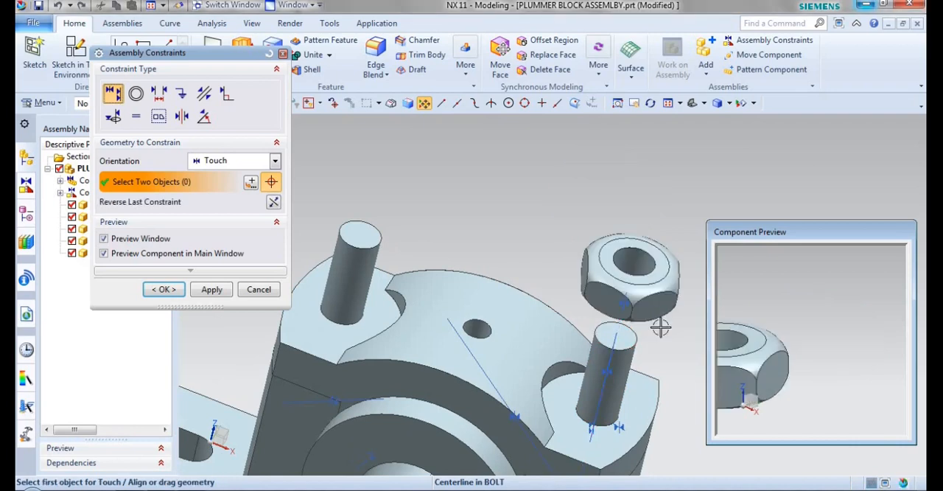
# Constrain one side face of the NUT parallel to the CAP's front face.
pyautogui.moveTo(653, 289); pyautogui.dragTo(516, 289, button='middle')
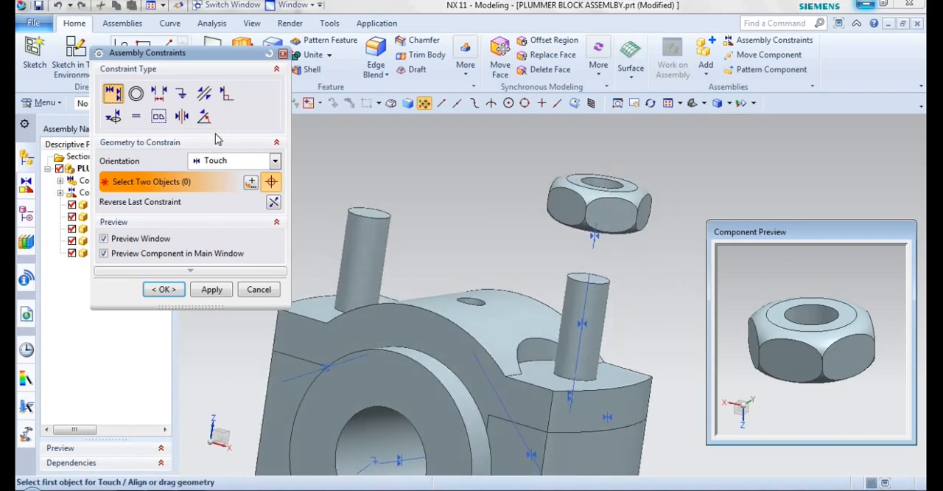
pyautogui.click(205, 97)
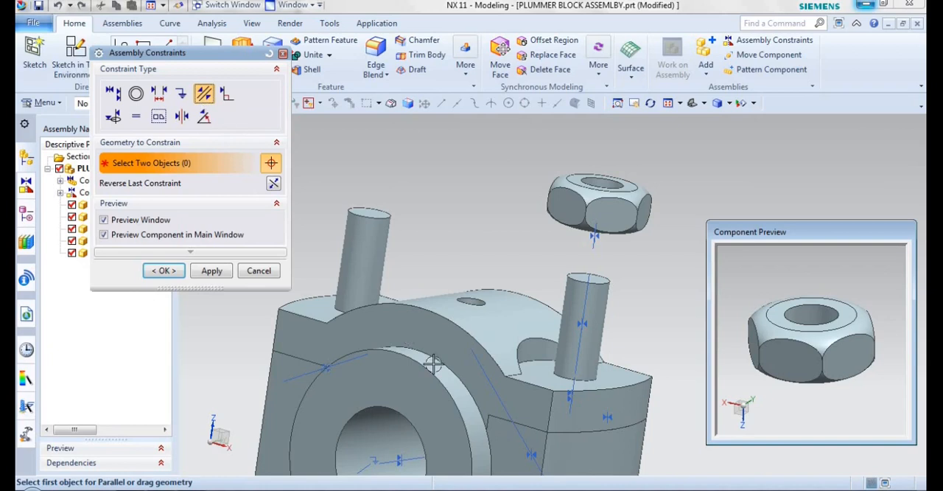
pyautogui.click(532, 396)
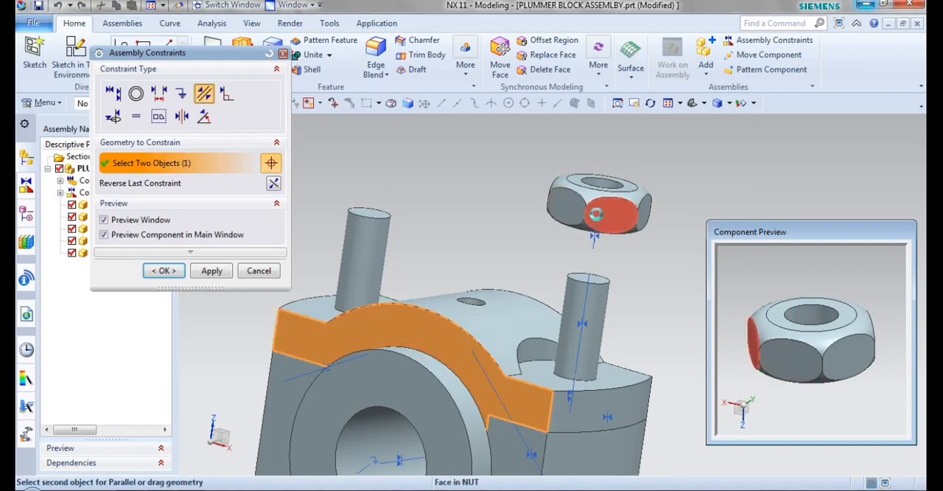
pyautogui.click(595, 214)
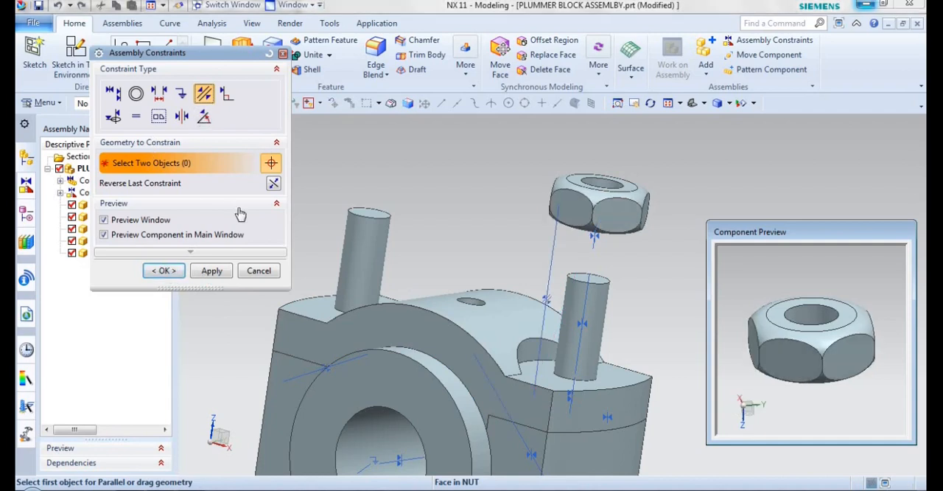
# Seat the NUT's bottom face on the CAP's flat top face around the original BOLT with a Touch constraint, and finish the constraints.
pyautogui.click(112, 93)
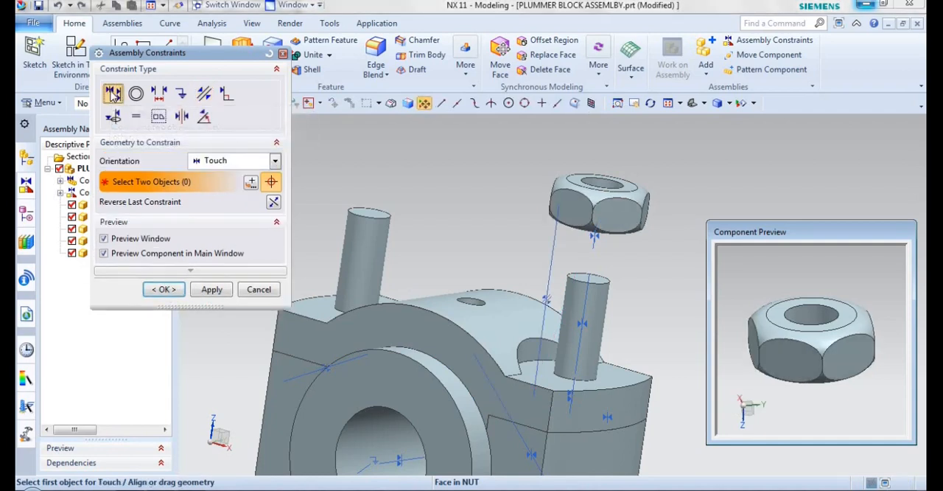
pyautogui.click(562, 380)
pyautogui.moveTo(617, 294); pyautogui.dragTo(622, 216, button='middle')
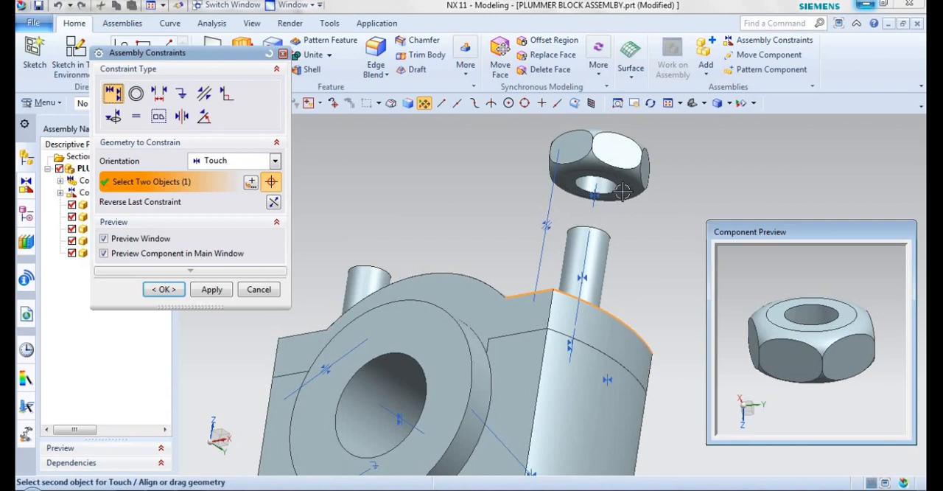
pyautogui.click(623, 192)
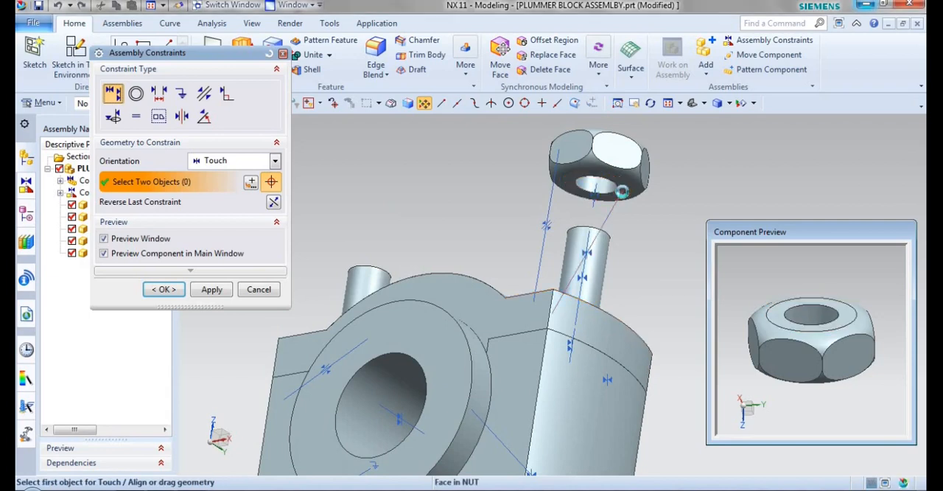
pyautogui.click(690, 105)
pyautogui.click(156, 287)
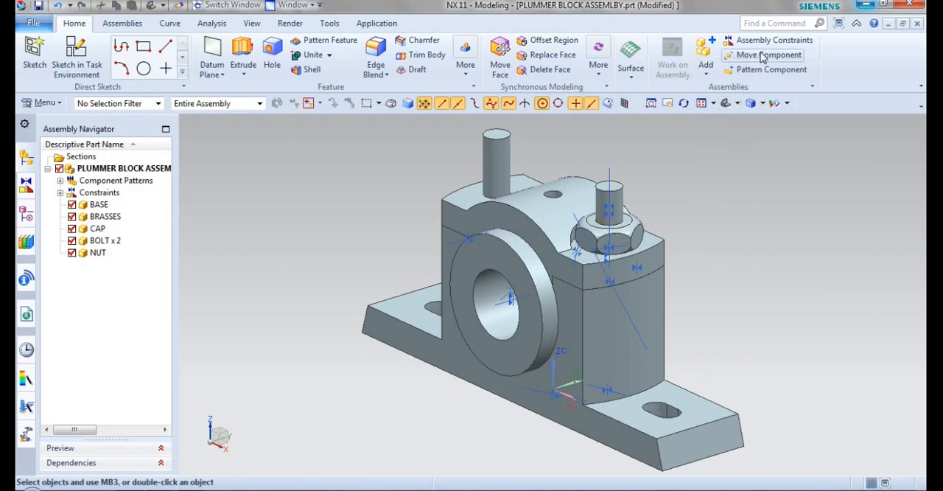
# Set up a linear component pattern of the NUT along the BASE's long bottom edge toward the second BOLT, with count 2 and 78 mm pitch.
pyautogui.click(744, 68)
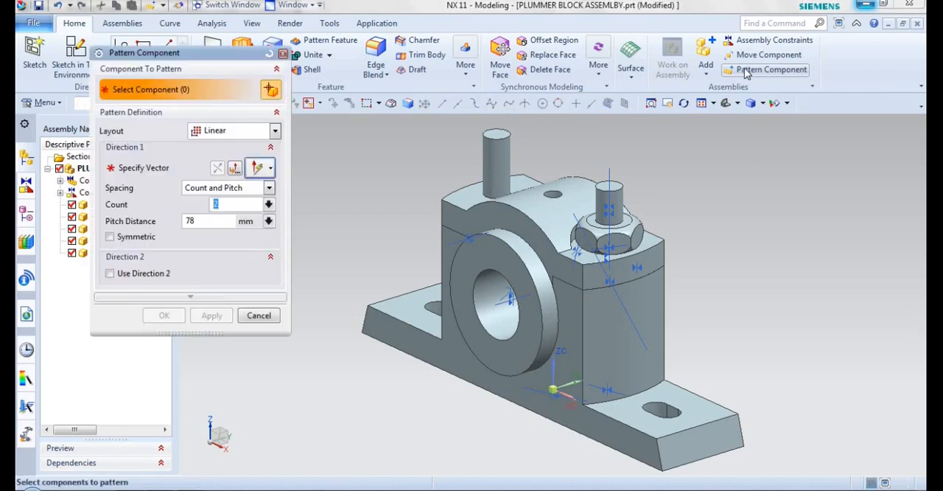
pyautogui.click(625, 235)
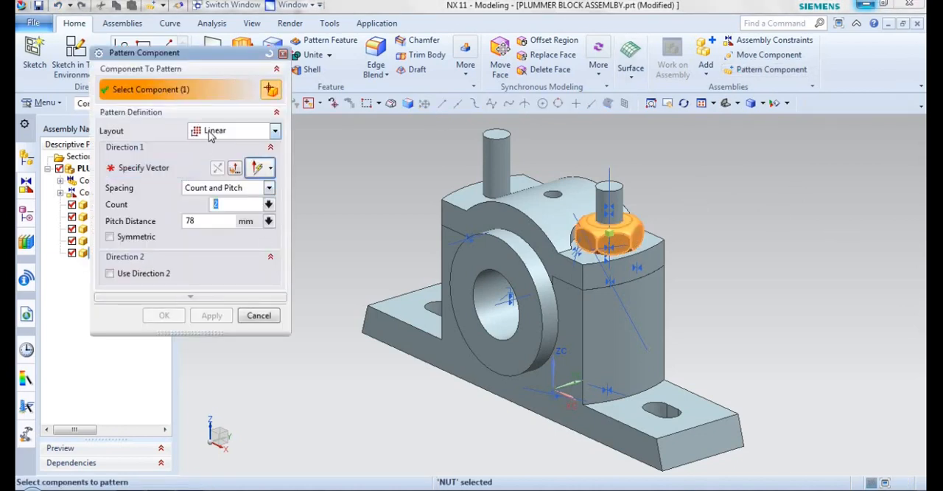
pyautogui.click(174, 166)
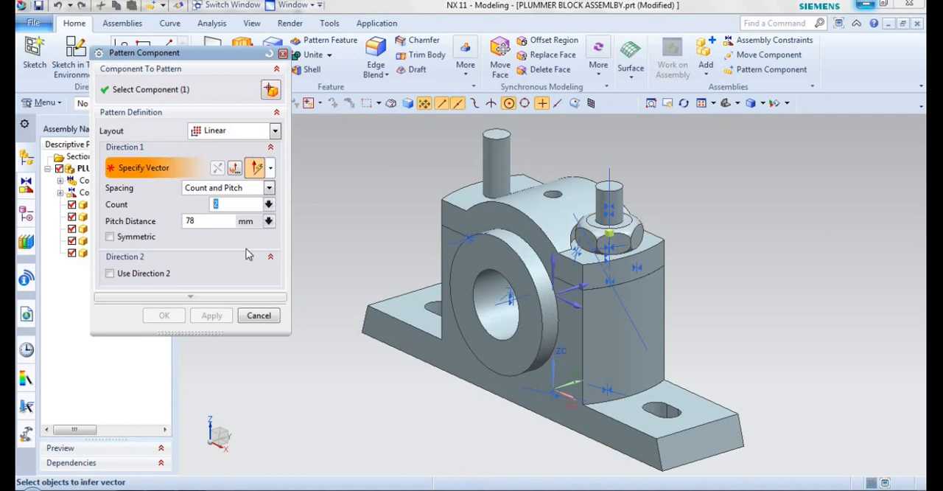
pyautogui.click(373, 338)
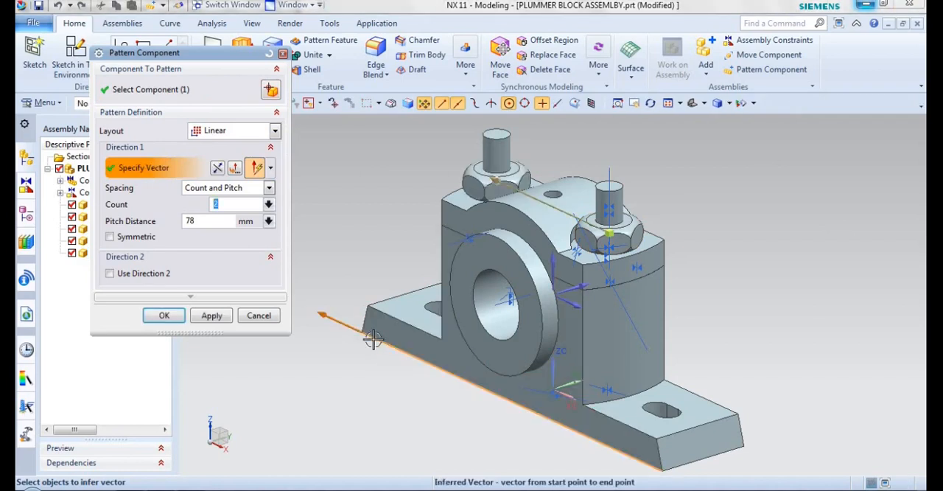
pyautogui.click(186, 221)
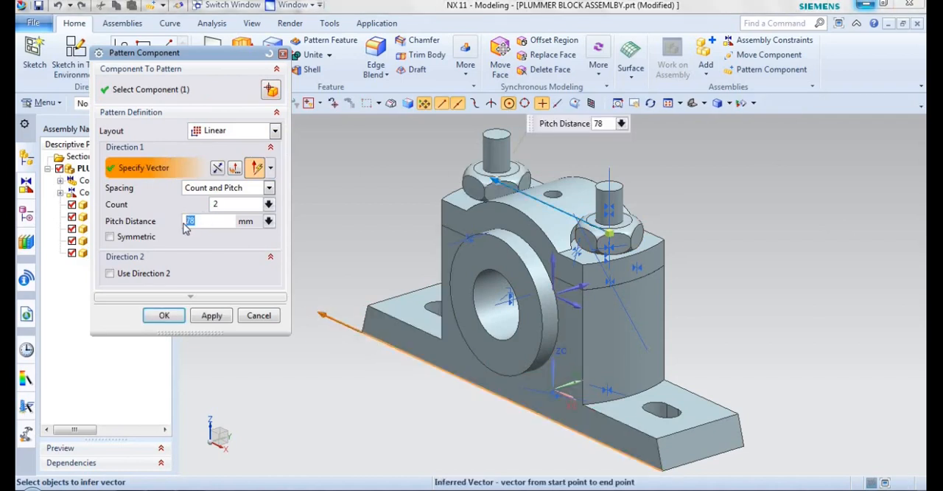
pyautogui.click(220, 204)
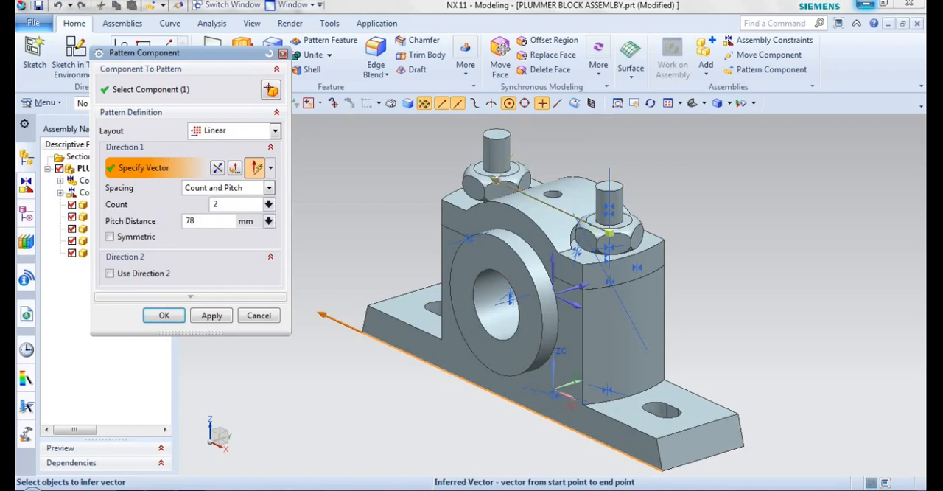